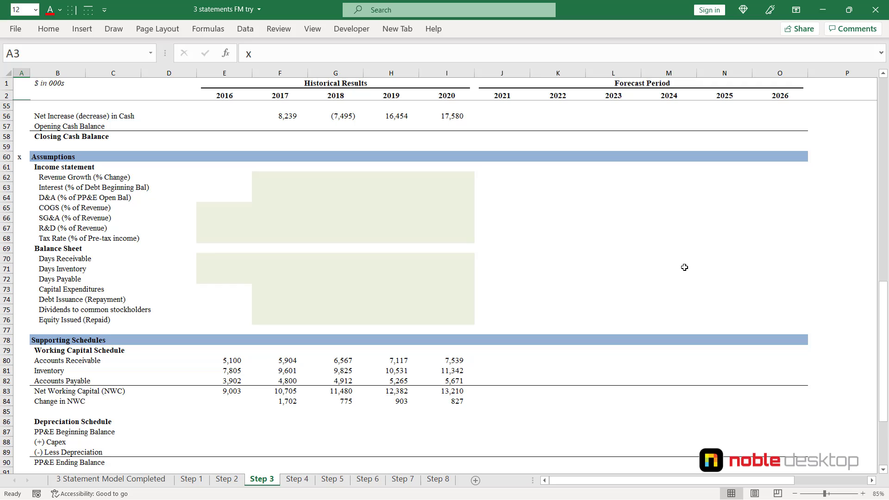
# - Calculate 2017 revenue growth in F62 with the formula =F4/E4-1
pyautogui.click(263, 178)
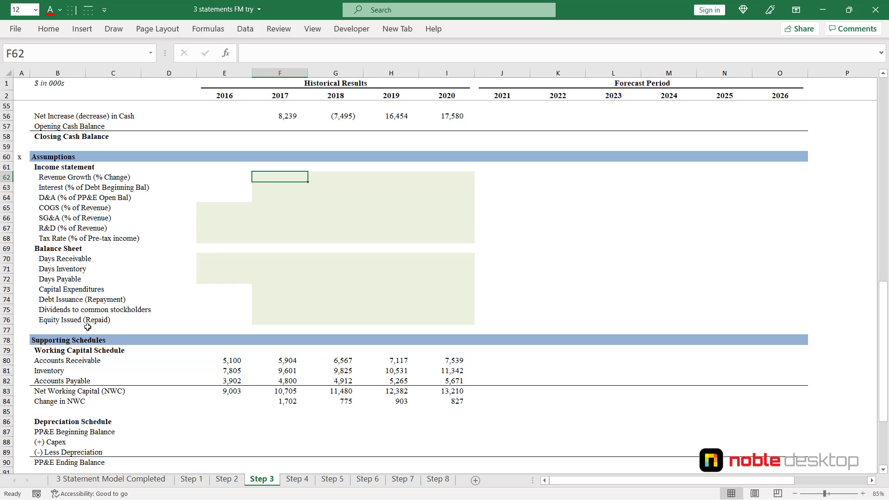
pyautogui.write('=')
pyautogui.press('Up')
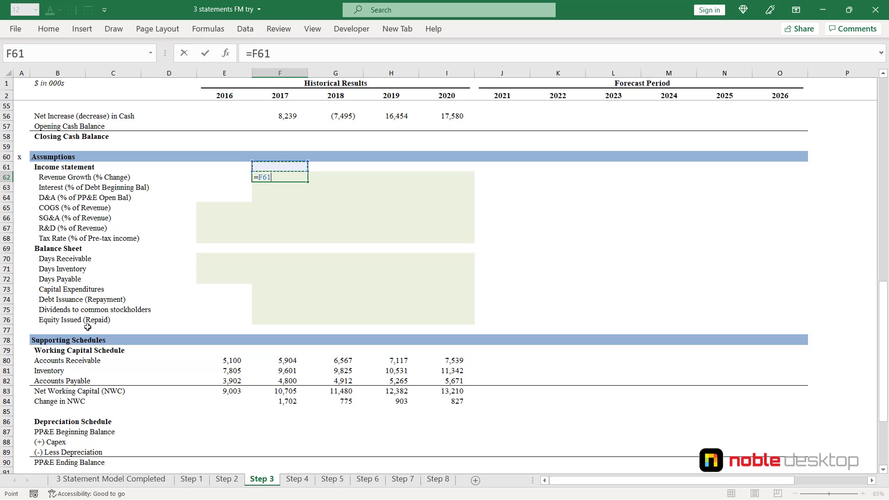
pyautogui.press('Up')
pyautogui.press('Up')
pyautogui.press('Up')
pyautogui.press('Up')
pyautogui.press('Up')
pyautogui.press('Up')
pyautogui.press('Up')
pyautogui.press('Up')
pyautogui.press('Up')
pyautogui.press('Up')
pyautogui.press('Up')
pyautogui.press('Up')
pyautogui.press('Up')
pyautogui.press('Up')
pyautogui.press('Up')
pyautogui.press('Up')
pyautogui.press('Up')
pyautogui.press('Up')
pyautogui.press('Up')
pyautogui.press('Up')
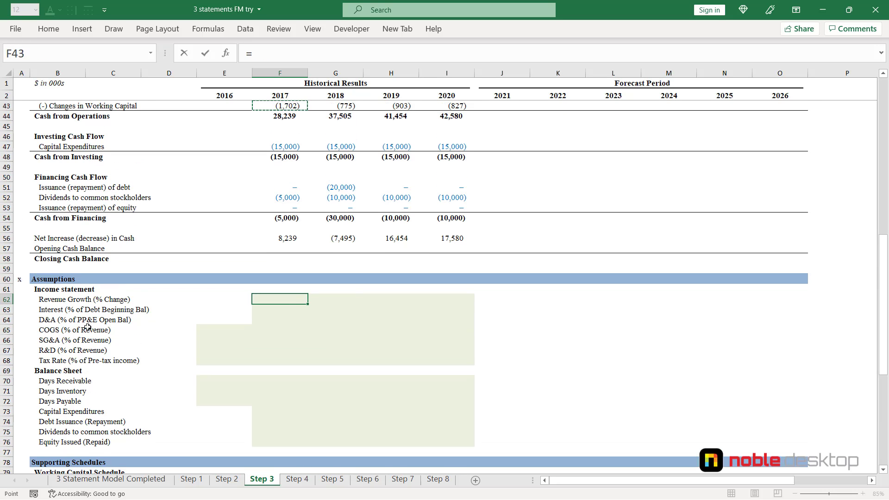
pyautogui.press('Up')
pyautogui.press('Up')
pyautogui.press('Up')
pyautogui.press('Up')
pyautogui.press('Up')
pyautogui.press('Up')
pyautogui.press('Up')
pyautogui.press('Up')
pyautogui.press('Up')
pyautogui.press('Up')
pyautogui.press('Up')
pyautogui.press('Up')
pyautogui.press('Up')
pyautogui.press('Up')
pyautogui.press('Up')
pyautogui.press('Up')
pyautogui.press('Up')
pyautogui.press('Up')
pyautogui.press('Up')
pyautogui.press('Up')
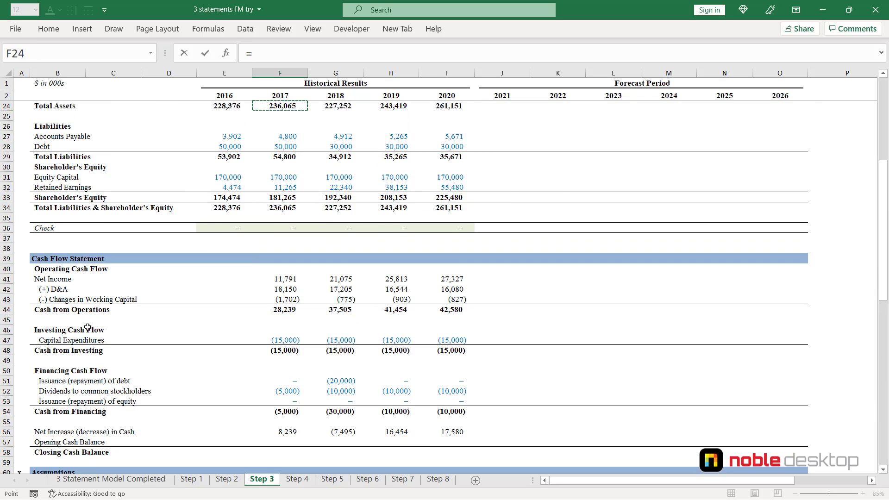
pyautogui.press('Up')
pyautogui.press('Up')
pyautogui.press('Up')
pyautogui.press('Up')
pyautogui.press('Up')
pyautogui.press('Up')
pyautogui.press('Up')
pyautogui.press('Up')
pyautogui.press('Up')
pyautogui.press('Up')
pyautogui.press('Up')
pyautogui.press('Up')
pyautogui.press('Up')
pyautogui.press('Up')
pyautogui.press('Down')
pyautogui.press('Down')
pyautogui.press('Down')
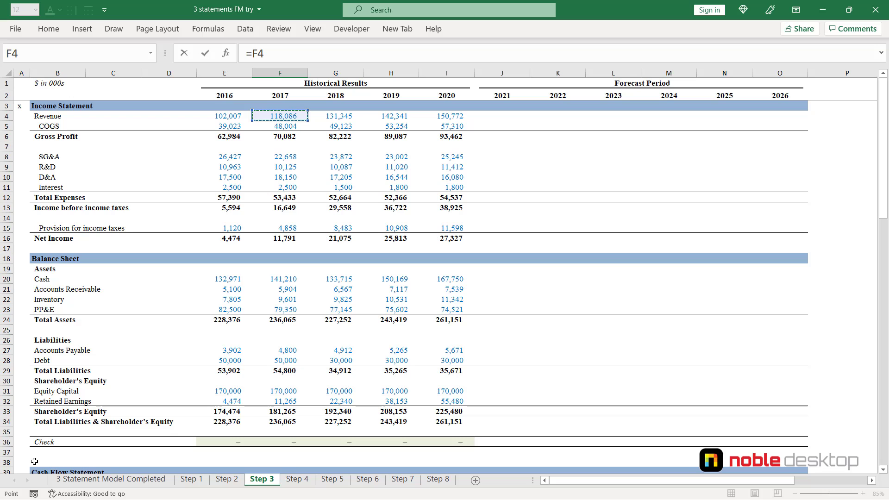
pyautogui.write('/')
pyautogui.click(223, 116)
pyautogui.write('-')
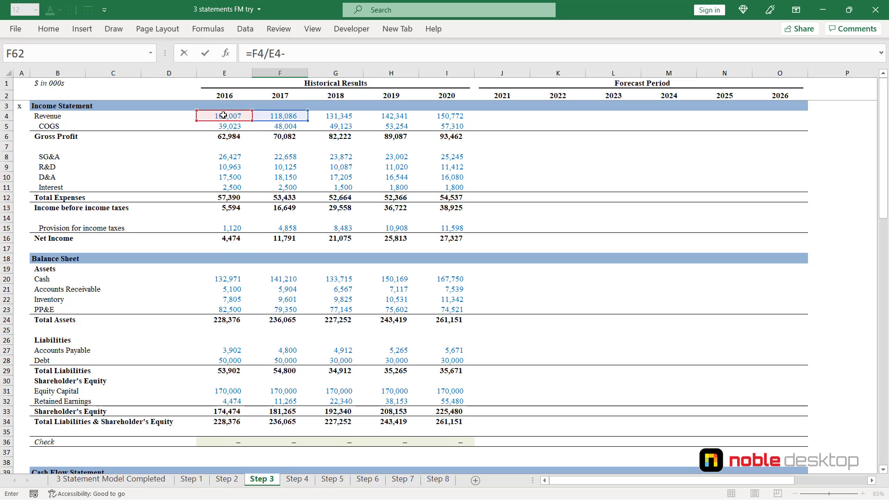
pyautogui.write('1')
pyautogui.hotkey('ctrl', 'Return')
# - Calculate 2017 interest as a percentage of the beginning debt balance in F63 with the formula =F11/E28
pyautogui.scroll(-5, 223, 115)
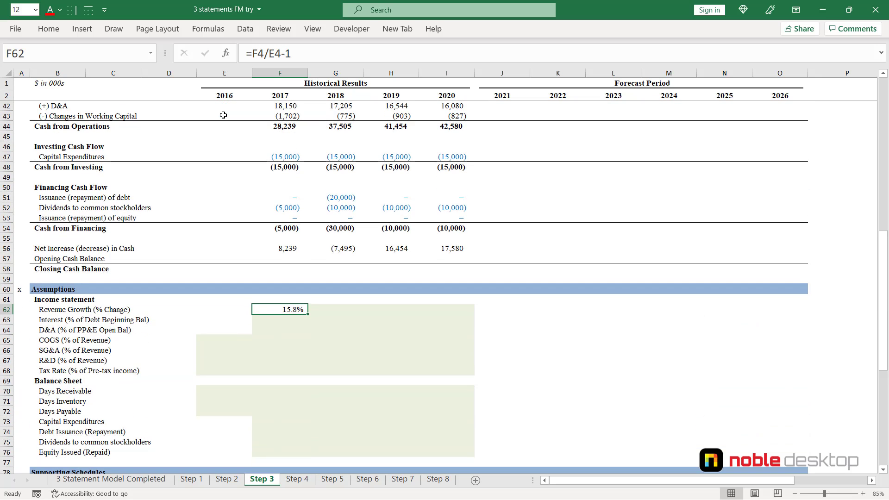
pyautogui.press('Down')
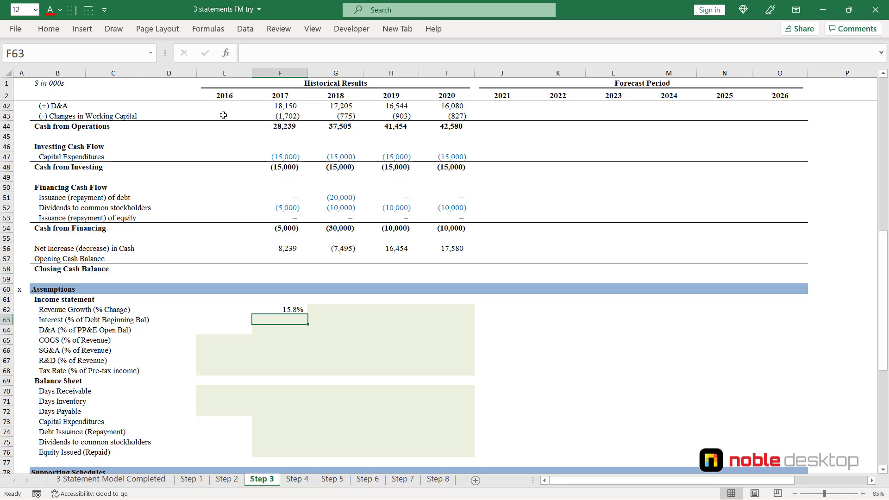
pyautogui.write('=')
pyautogui.press('Up')
pyautogui.press('Up')
pyautogui.press('Up')
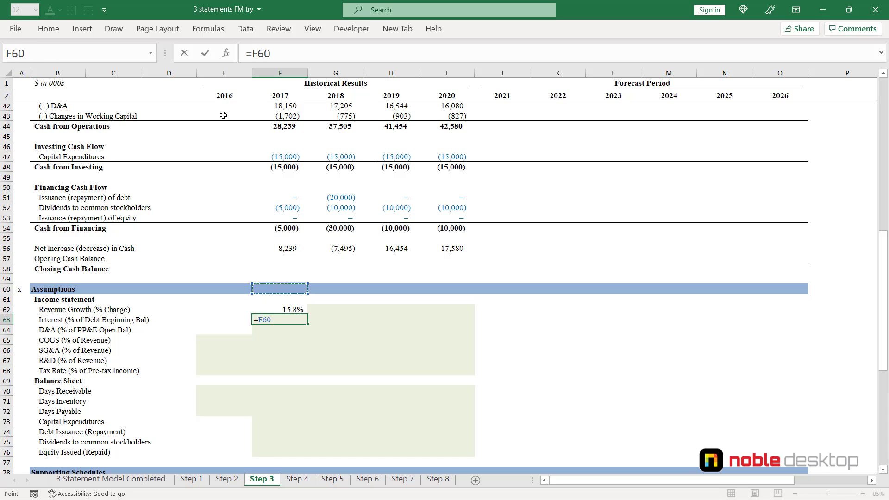
pyautogui.press('Up')
pyautogui.press('Up')
pyautogui.press('Up')
pyautogui.press('Up')
pyautogui.press('Up')
pyautogui.press('Up')
pyautogui.press('Up')
pyautogui.press('Up')
pyautogui.press('Up')
pyautogui.press('Up')
pyautogui.press('Up')
pyautogui.press('Up')
pyautogui.press('Up')
pyautogui.press('Up')
pyautogui.press('Up')
pyautogui.press('Up')
pyautogui.press('Up')
pyautogui.press('Up')
pyautogui.press('Up')
pyautogui.press('Up')
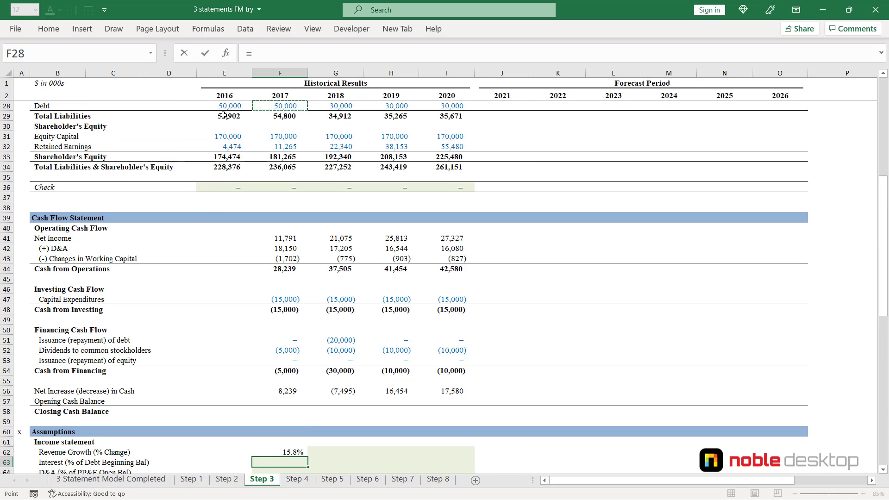
pyautogui.press('Up')
pyautogui.press('Up')
pyautogui.press('Up')
pyautogui.press('Up')
pyautogui.press('Up')
pyautogui.press('Up')
pyautogui.press('Up')
pyautogui.press('Up')
pyautogui.press('Up')
pyautogui.press('Up')
pyautogui.press('Up')
pyautogui.press('Up')
pyautogui.press('Up')
pyautogui.press('Up')
pyautogui.press('Up')
pyautogui.press('Up')
pyautogui.press('Up')
pyautogui.press('Up')
pyautogui.press('Up')
pyautogui.press('Up')
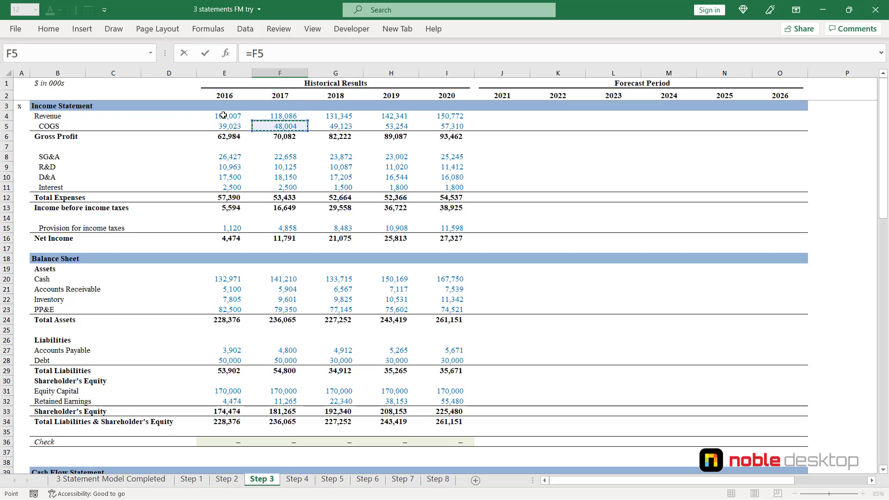
pyautogui.press('Down')
pyautogui.press('Down')
pyautogui.press('Down')
pyautogui.press('Down')
pyautogui.press('Down')
pyautogui.press('Down')
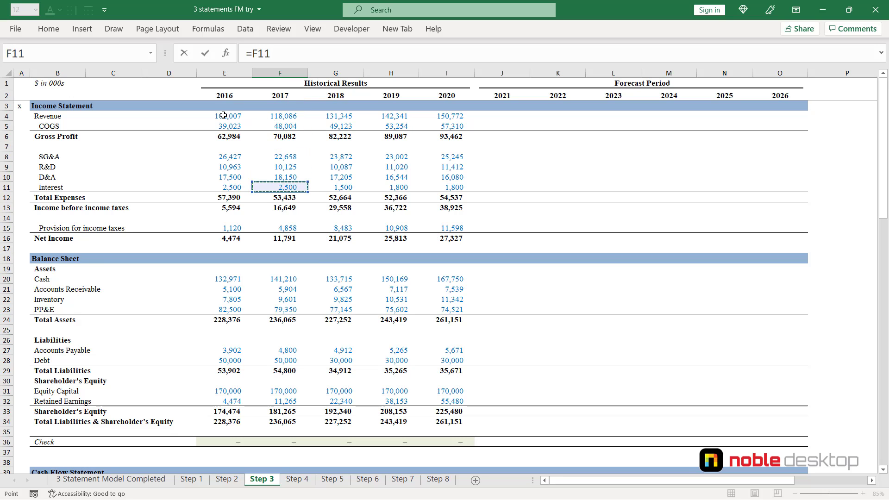
pyautogui.write('/')
pyautogui.click(226, 361)
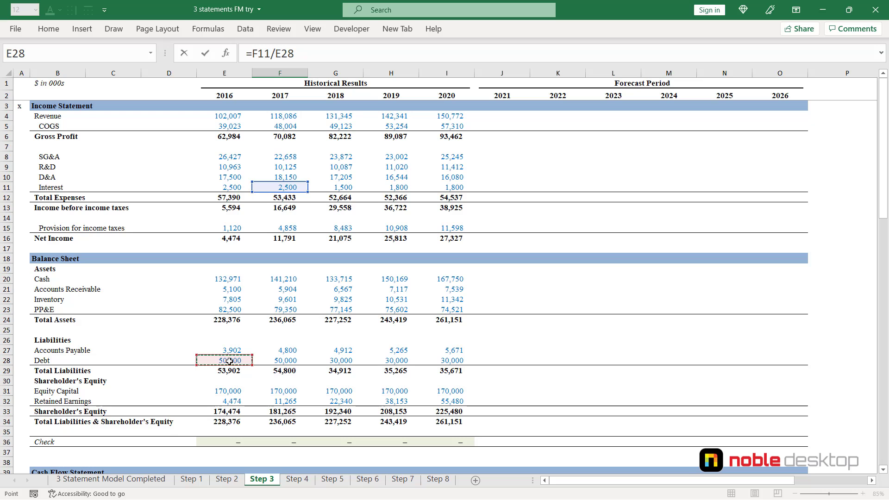
pyautogui.hotkey('ctrl', 'Return')
# - Calculate 2017 D&A as a percentage of the opening PP&E balance in F64 with the formula =F10/E23
pyautogui.scroll(-3, 229, 361)
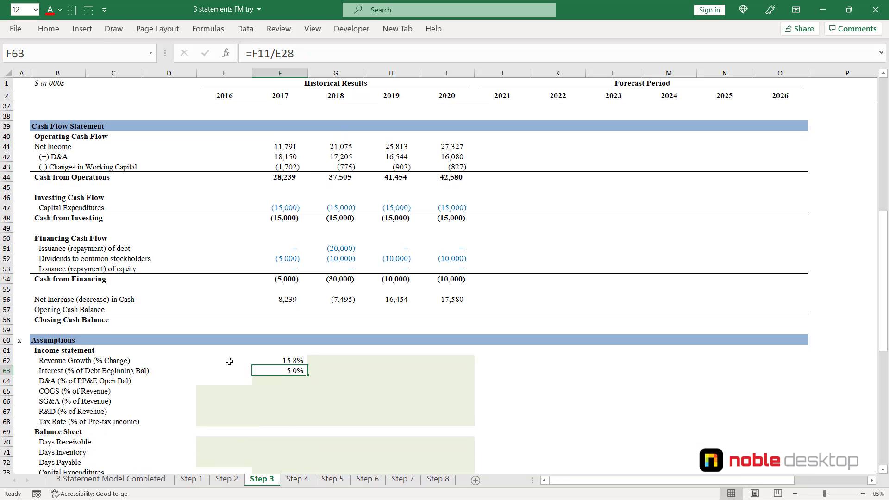
pyautogui.press('Down')
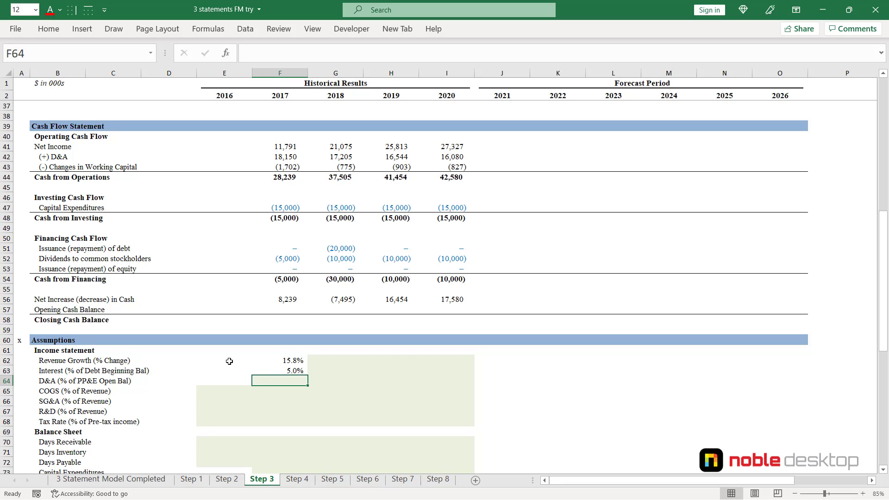
pyautogui.write('=')
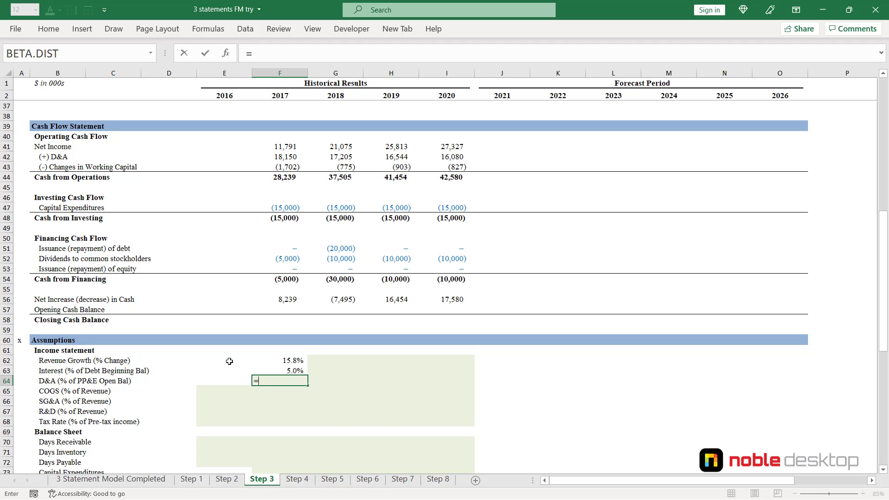
pyautogui.press('Up')
pyautogui.press('Up')
pyautogui.press('Up')
pyautogui.press('Up')
pyautogui.press('Up')
pyautogui.press('Up')
pyautogui.press('Up')
pyautogui.press('Up')
pyautogui.press('Up')
pyautogui.press('Up')
pyautogui.press('Up')
pyautogui.press('Up')
pyautogui.press('Up')
pyautogui.press('Up')
pyautogui.press('Up')
pyautogui.press('Up')
pyautogui.press('Up')
pyautogui.press('Up')
pyautogui.press('Up')
pyautogui.press('Up')
pyautogui.press('Up')
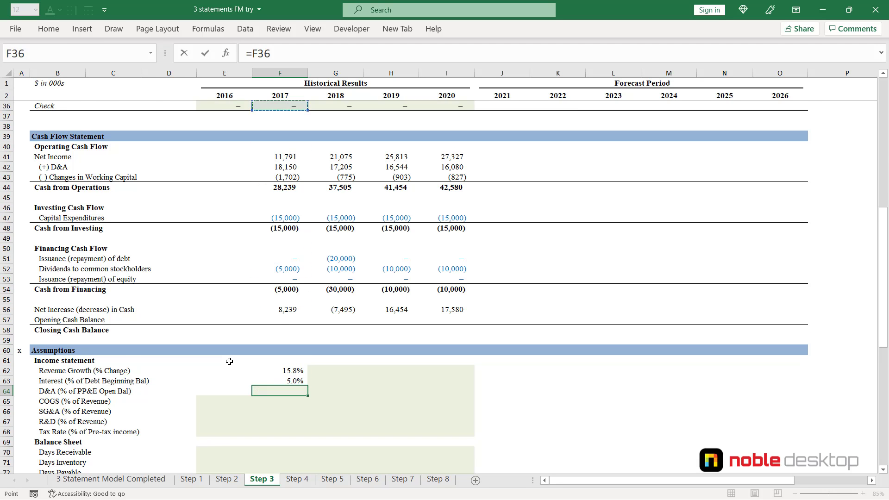
pyautogui.press('Up')
pyautogui.press('Up')
pyautogui.press('Up')
pyautogui.press('Up')
pyautogui.press('Up')
pyautogui.press('Up')
pyautogui.press('Up')
pyautogui.press('Up')
pyautogui.press('Up')
pyautogui.press('Up')
pyautogui.press('Up')
pyautogui.press('Up')
pyautogui.press('Up')
pyautogui.press('Up')
pyautogui.press('Up')
pyautogui.press('Up')
pyautogui.press('Up')
pyautogui.press('Up')
pyautogui.press('Up')
pyautogui.press('Up')
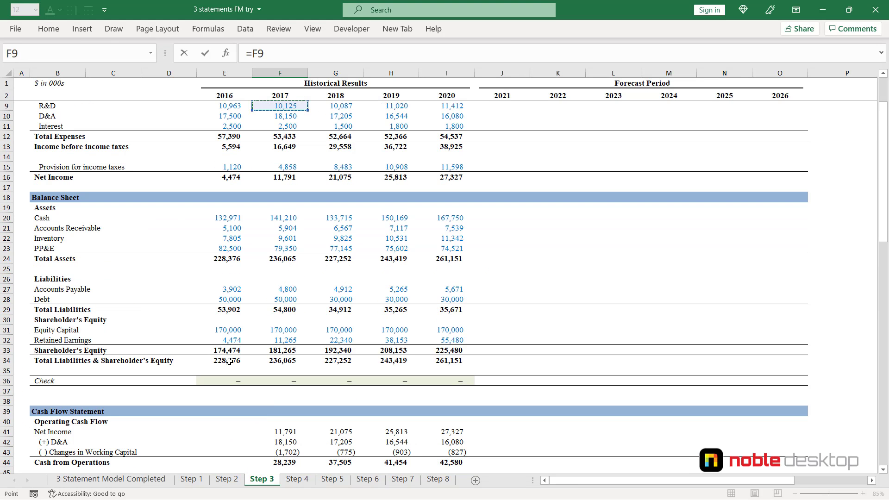
pyautogui.press('Down')
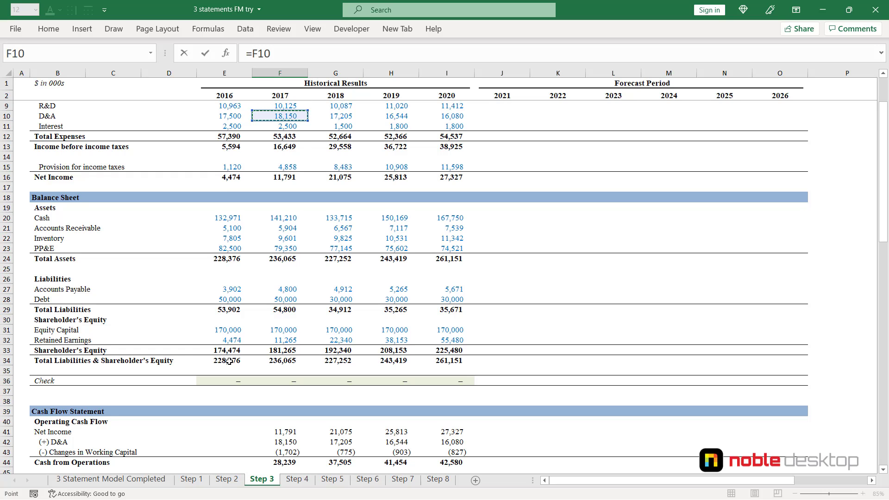
pyautogui.write('/')
pyautogui.click(231, 249)
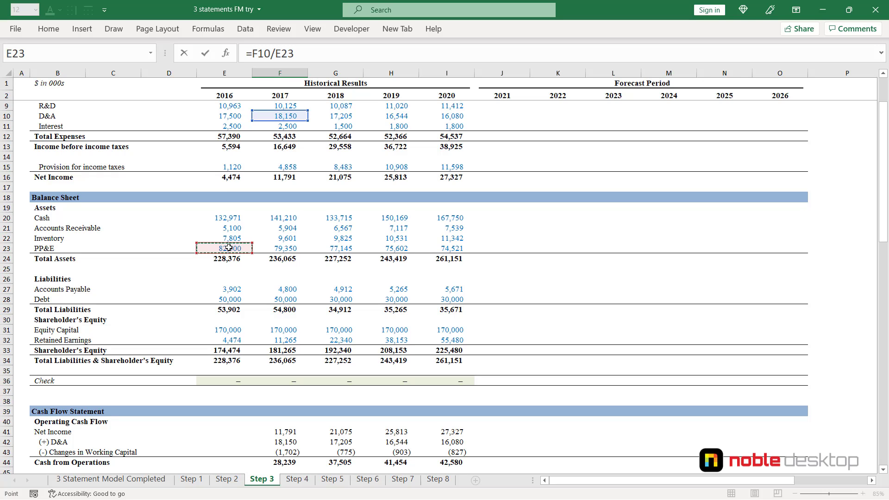
pyautogui.hotkey('ctrl', 'Return')
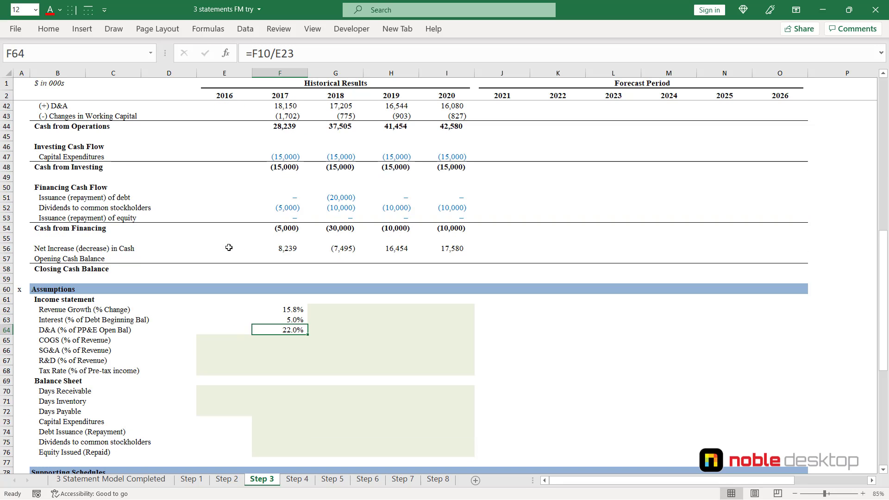
# - Fill the 2017 revenue growth, interest and D&A formulas across to 2020 in F62:I64
pyautogui.hotkey('shift', 'Up')
pyautogui.hotkey('shift', 'Up')
pyautogui.hotkey('shift', 'Right')
pyautogui.hotkey('shift', 'Right')
pyautogui.hotkey('shift', 'Right')
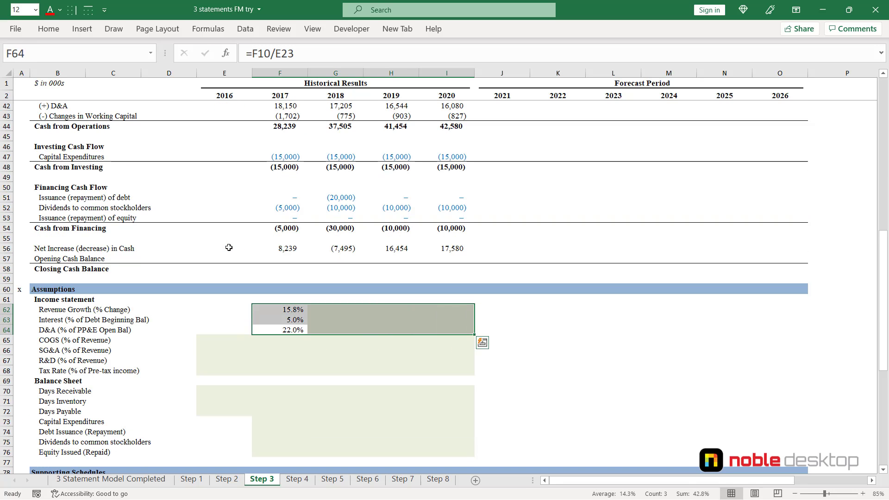
pyautogui.hotkey('ctrl', 'r')
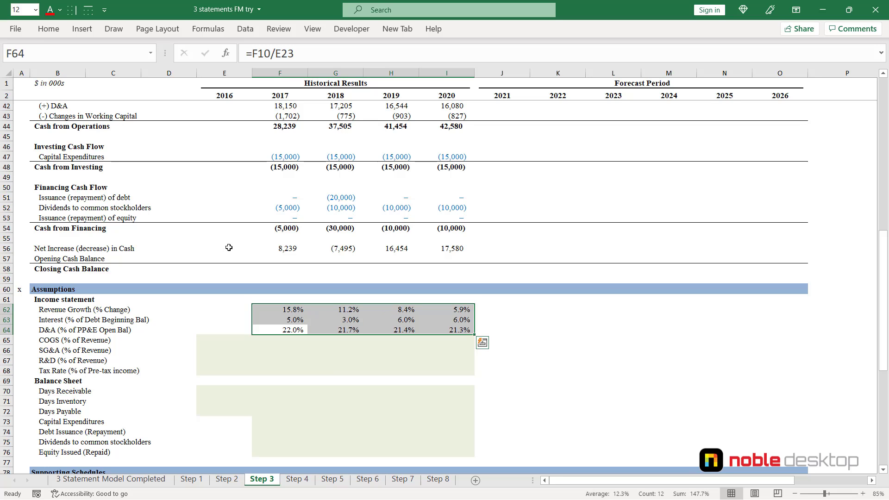
# - Calculate 2016 COGS as a percentage of revenue in E65 with the formula =E5/E4
pyautogui.press('Down')
pyautogui.press('Left')
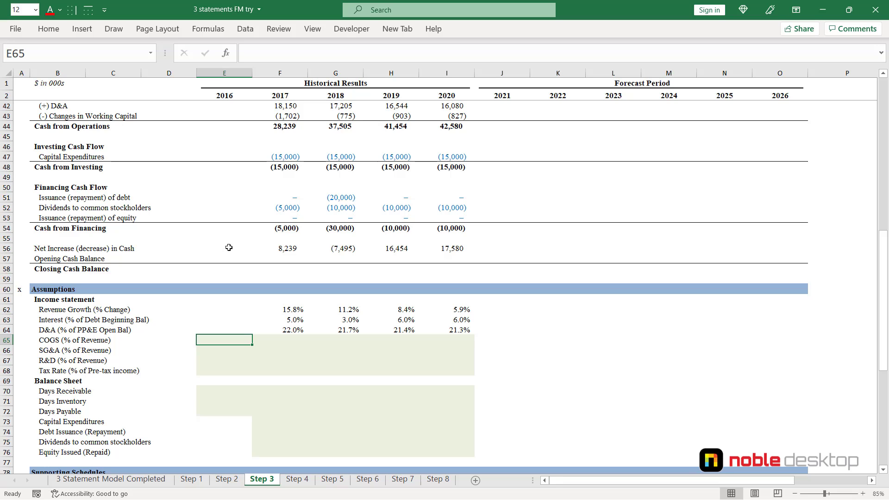
pyautogui.write('=')
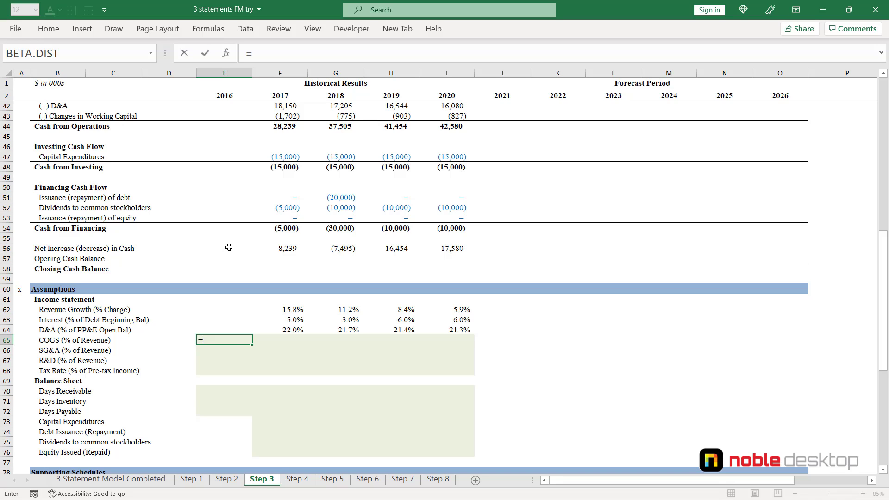
pyautogui.press('Up')
pyautogui.press('Up')
pyautogui.press('Up')
pyautogui.press('Up')
pyautogui.press('Up')
pyautogui.press('Up')
pyautogui.press('Up')
pyautogui.press('Up')
pyautogui.press('Up')
pyautogui.press('Up')
pyautogui.press('Up')
pyautogui.press('Up')
pyautogui.press('Up')
pyautogui.press('Up')
pyautogui.press('Up')
pyautogui.press('Up')
pyautogui.press('Up')
pyautogui.press('Up')
pyautogui.press('Up')
pyautogui.press('Up')
pyautogui.press('Up')
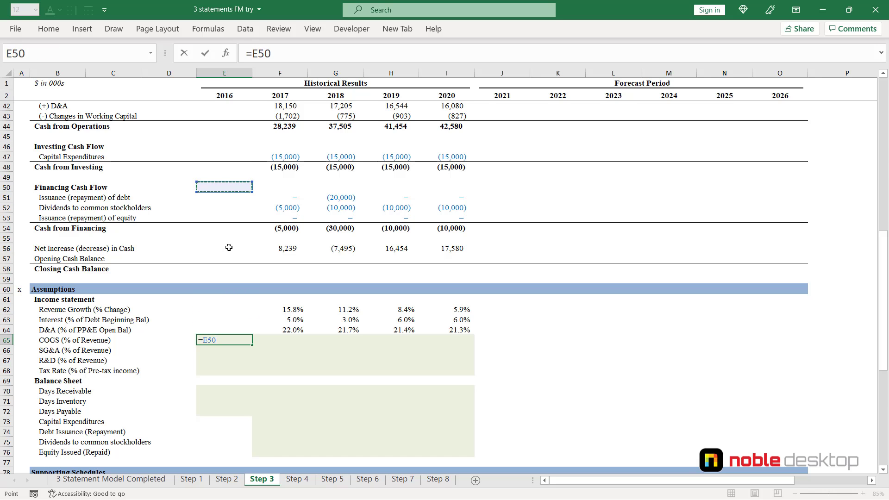
pyautogui.press('Up')
pyautogui.press('Up')
pyautogui.press('Up')
pyautogui.press('Up')
pyautogui.press('Up')
pyautogui.press('Up')
pyautogui.press('Up')
pyautogui.press('Up')
pyautogui.press('Up')
pyautogui.press('Up')
pyautogui.press('Up')
pyautogui.press('Up')
pyautogui.press('Up')
pyautogui.press('Up')
pyautogui.press('Up')
pyautogui.press('Up')
pyautogui.press('Up')
pyautogui.press('Up')
pyautogui.press('Up')
pyautogui.press('Up')
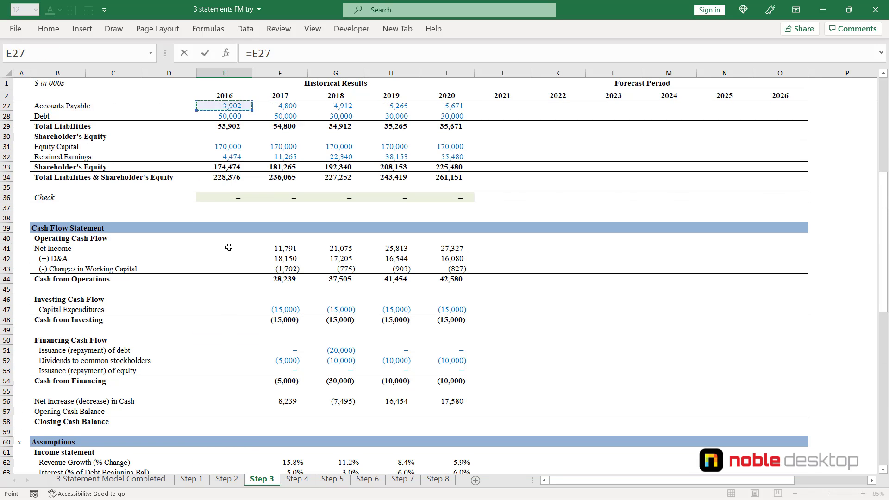
pyautogui.press('Down')
pyautogui.press('Down')
pyautogui.press('Down')
pyautogui.press('Down')
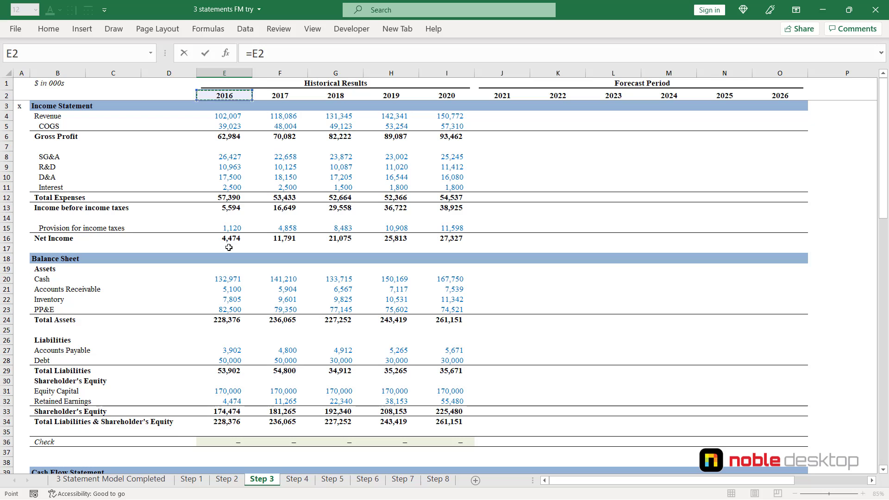
pyautogui.write('/')
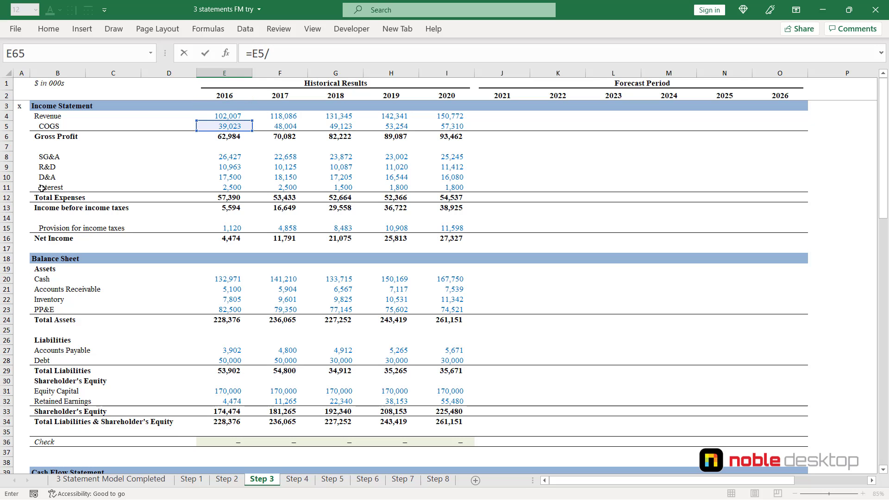
pyautogui.click(226, 116)
pyautogui.press('Return')
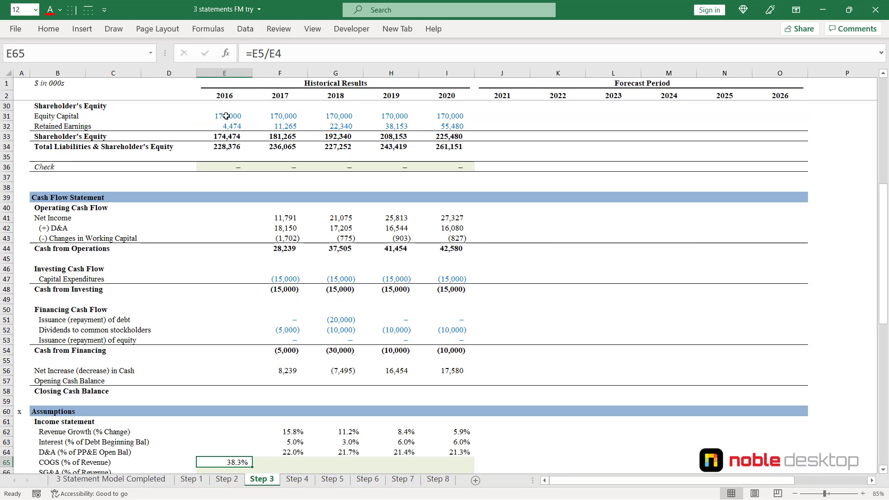
# - Calculate 2016 SG&A as a percentage of revenue in E66 with the formula =E8/E$4, locking the revenue row
pyautogui.scroll(-2, 226, 116)
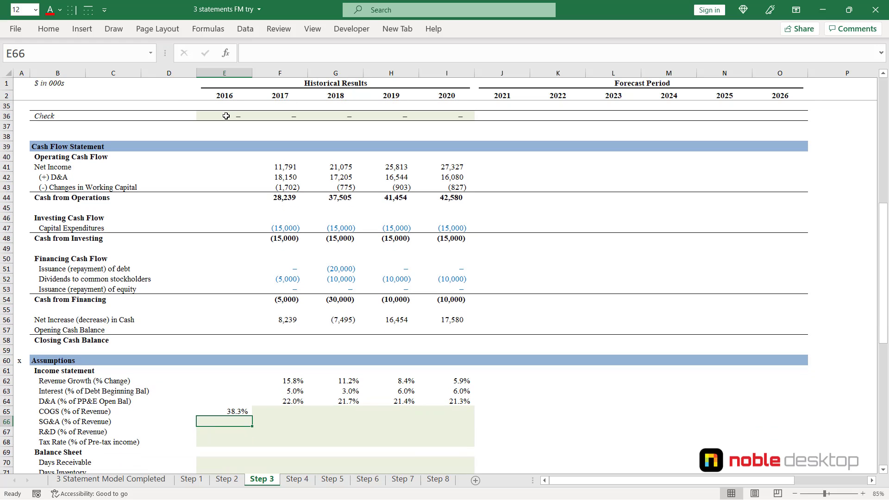
pyautogui.write('=')
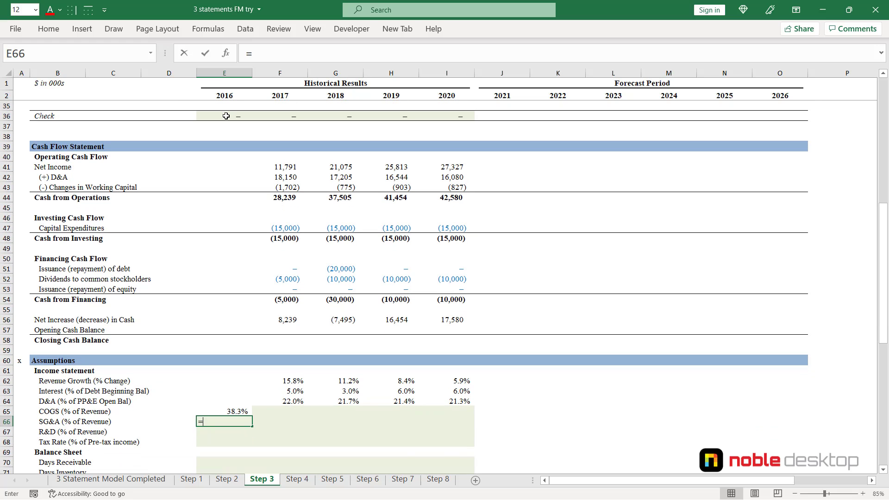
pyautogui.press('Up')
pyautogui.press('Up')
pyautogui.press('Up')
pyautogui.press('Up')
pyautogui.press('Up')
pyautogui.press('Up')
pyautogui.press('Up')
pyautogui.press('Up')
pyautogui.press('Up')
pyautogui.press('Up')
pyautogui.press('Up')
pyautogui.press('Up')
pyautogui.press('Up')
pyautogui.press('Up')
pyautogui.press('Up')
pyautogui.press('Up')
pyautogui.press('Up')
pyautogui.press('Up')
pyautogui.press('Up')
pyautogui.press('Up')
pyautogui.press('Up')
pyautogui.press('Up')
pyautogui.press('Up')
pyautogui.press('Up')
pyautogui.press('Up')
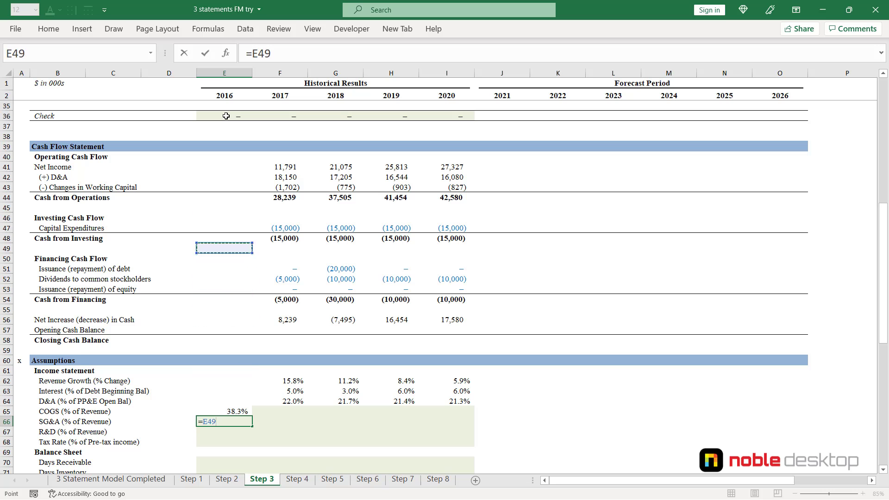
pyautogui.press('Up')
pyautogui.press('Up')
pyautogui.press('Up')
pyautogui.press('Up')
pyautogui.press('Up')
pyautogui.press('Up')
pyautogui.press('Up')
pyautogui.press('Up')
pyautogui.press('Up')
pyautogui.press('Up')
pyautogui.press('Up')
pyautogui.press('Up')
pyautogui.press('Up')
pyautogui.press('Up')
pyautogui.press('Up')
pyautogui.press('Up')
pyautogui.press('Up')
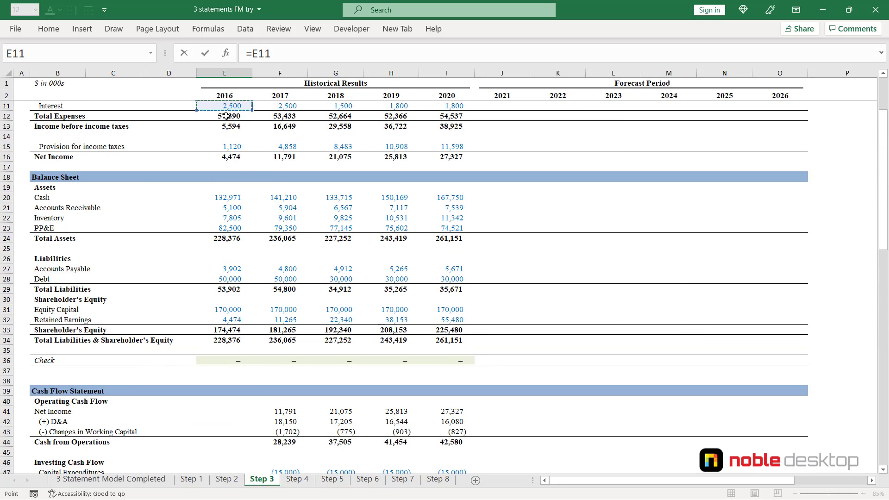
pyautogui.press('Down')
pyautogui.press('Down')
pyautogui.press('Down')
pyautogui.press('Down')
pyautogui.press('Down')
pyautogui.press('Down')
pyautogui.press('Down')
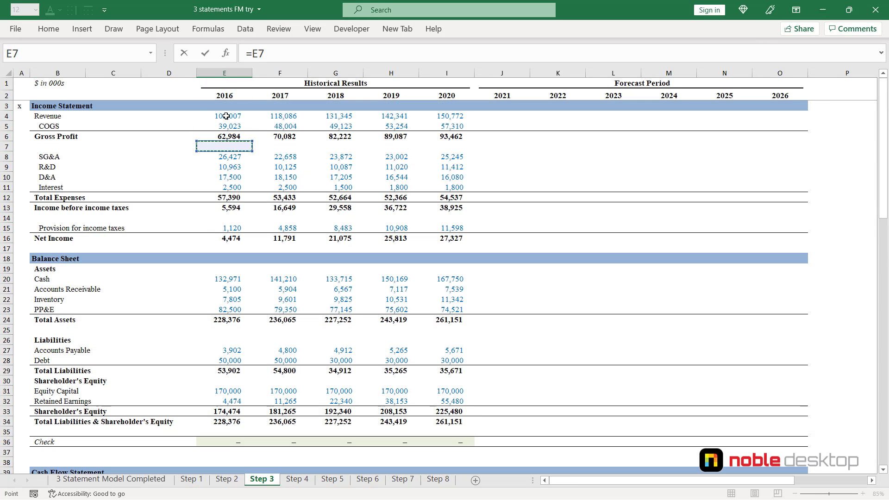
pyautogui.write('/')
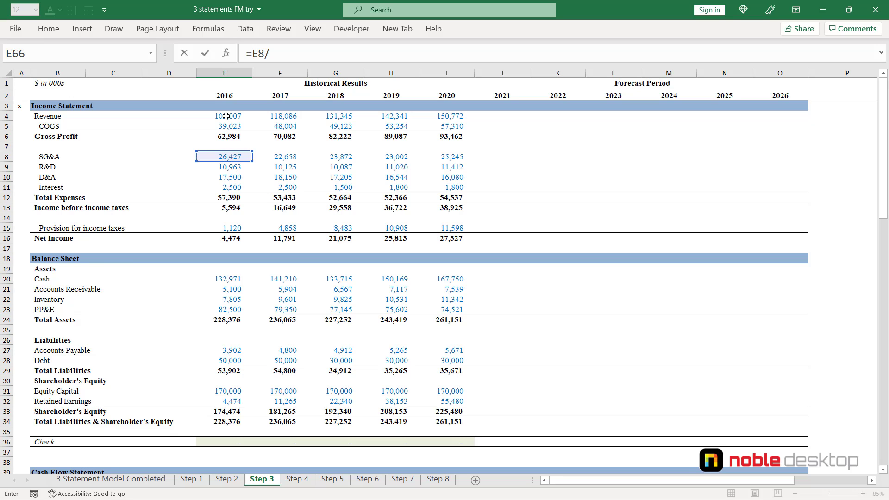
pyautogui.click(230, 116)
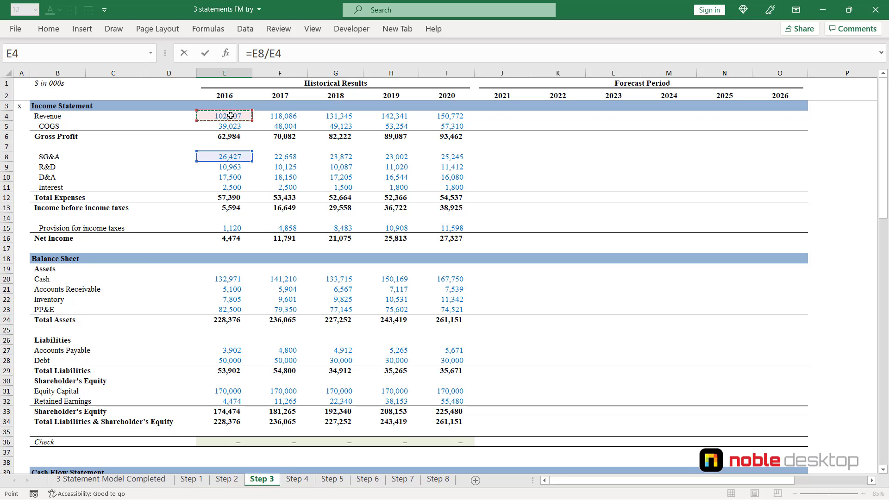
pyautogui.press('F4')
pyautogui.press('F4')
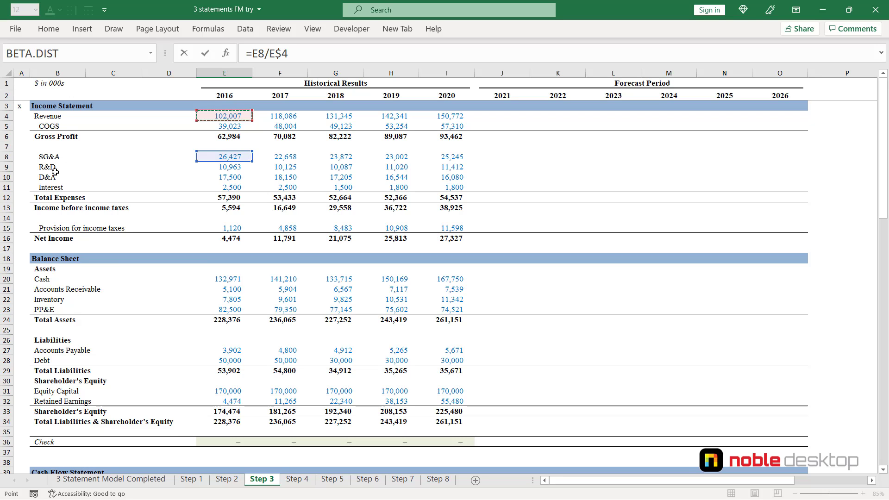
pyautogui.hotkey('ctrl', 'Return')
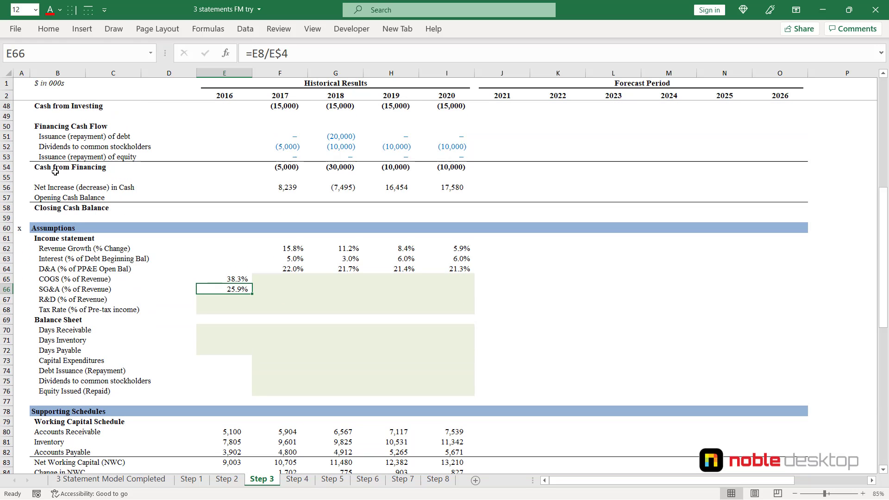
# - Copy the SG&A percentage formula down to E67 for 2016 R&D and check its references
pyautogui.hotkey('shift', 'Down')
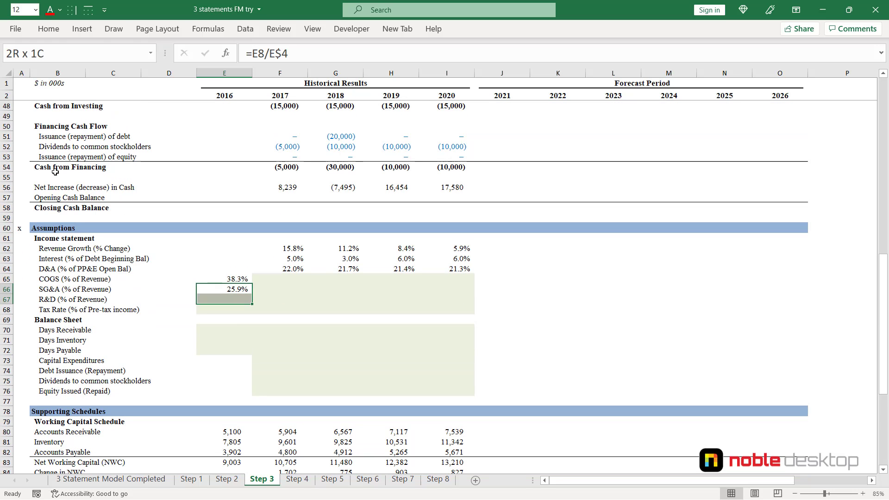
pyautogui.hotkey('ctrl', 'd')
pyautogui.press('Down')
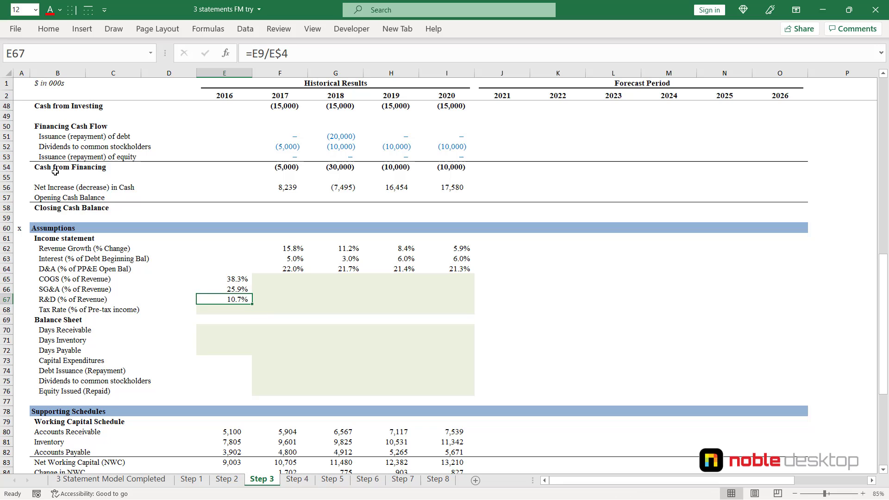
pyautogui.press('F2')
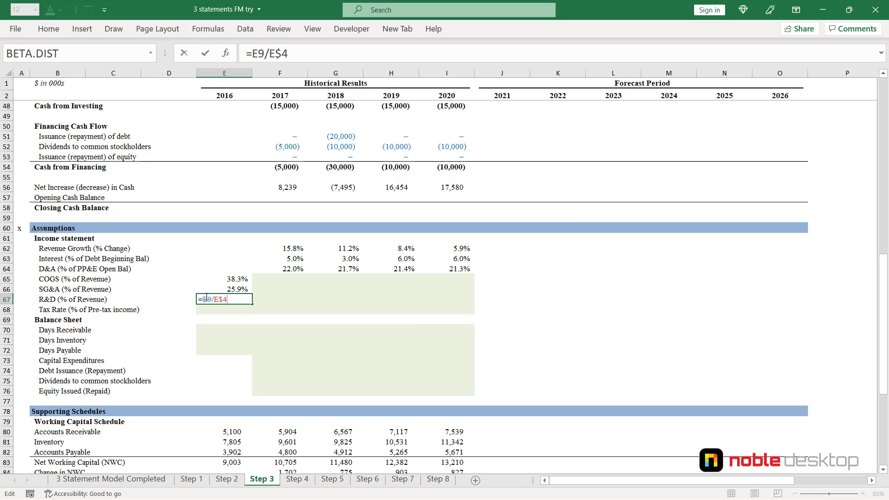
pyautogui.hotkey('ctrl', 'Return')
# - Calculate the 2016 tax rate as a percentage of pre-tax income in E68 with the formula =E15/E13
pyautogui.press('Down')
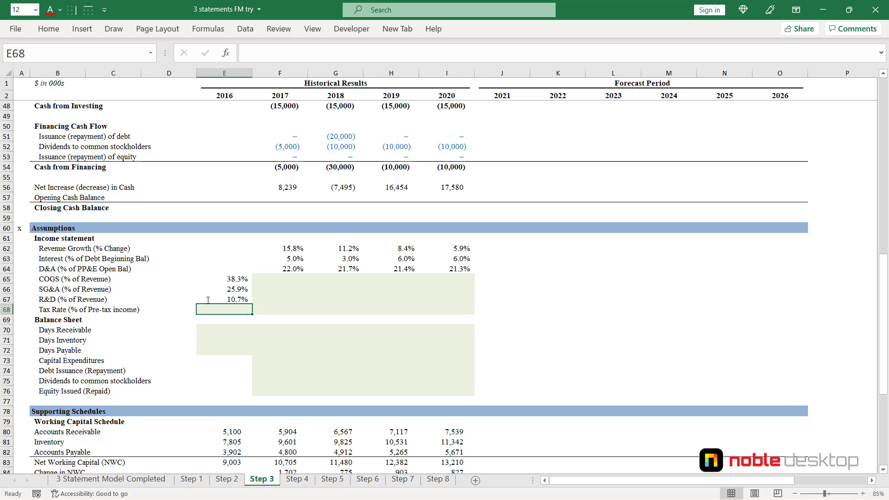
pyautogui.write('=')
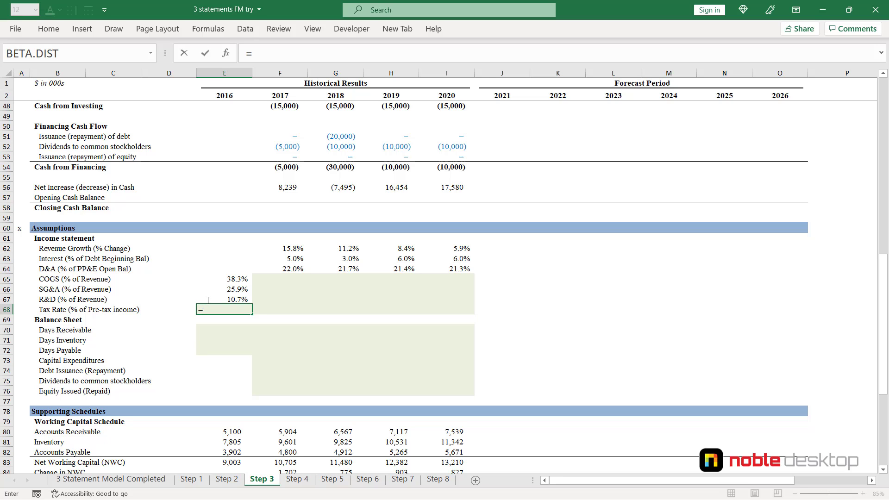
pyautogui.press('Up')
pyautogui.press('Up')
pyautogui.press('Up')
pyautogui.press('Up')
pyautogui.press('Up')
pyautogui.press('Up')
pyautogui.press('Up')
pyautogui.press('Up')
pyautogui.press('Up')
pyautogui.press('Up')
pyautogui.press('Up')
pyautogui.press('Up')
pyautogui.press('Up')
pyautogui.press('Up')
pyautogui.press('Up')
pyautogui.press('Up')
pyautogui.press('Up')
pyautogui.press('Up')
pyautogui.press('Up')
pyautogui.press('Up')
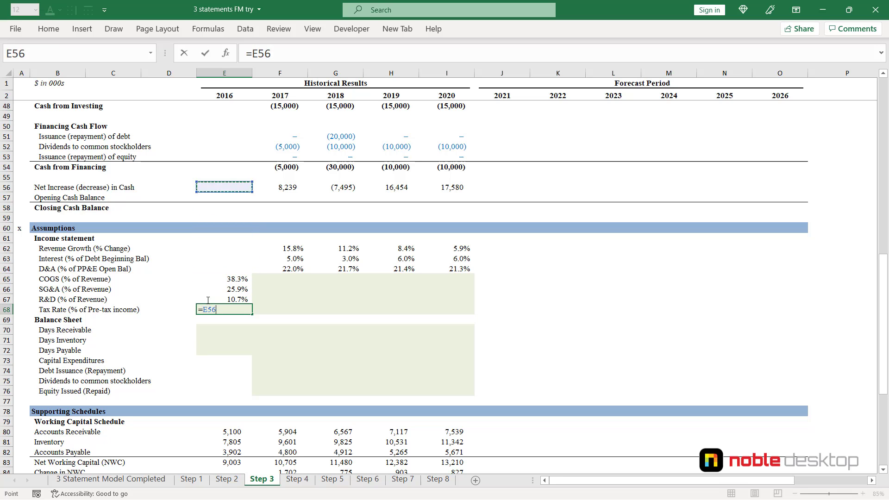
pyautogui.press('Up')
pyautogui.press('Up')
pyautogui.press('Up')
pyautogui.press('Up')
pyautogui.press('Up')
pyautogui.press('Up')
pyautogui.press('Up')
pyautogui.press('Up')
pyautogui.press('Up')
pyautogui.press('Up')
pyautogui.press('Up')
pyautogui.press('Up')
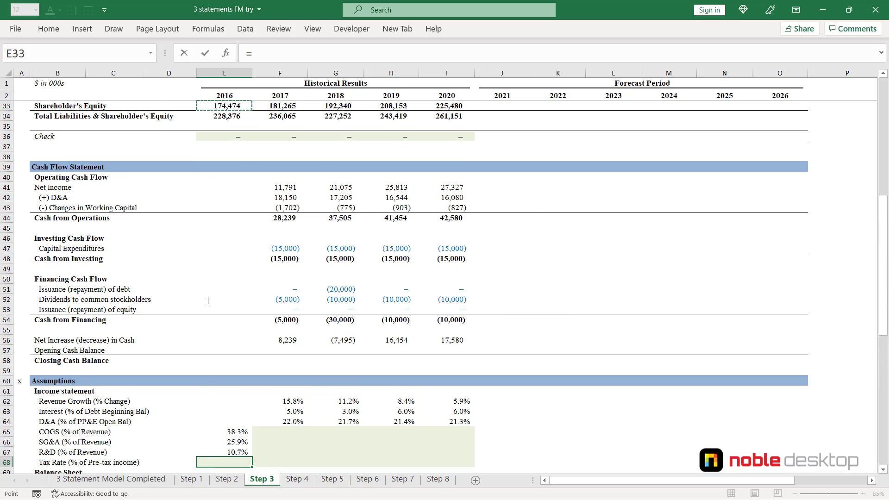
pyautogui.press('Up')
pyautogui.press('Up')
pyautogui.press('Up')
pyautogui.press('Up')
pyautogui.press('Up')
pyautogui.press('Up')
pyautogui.press('Up')
pyautogui.press('Up')
pyautogui.press('Up')
pyautogui.press('Up')
pyautogui.press('Up')
pyautogui.press('Up')
pyautogui.press('Up')
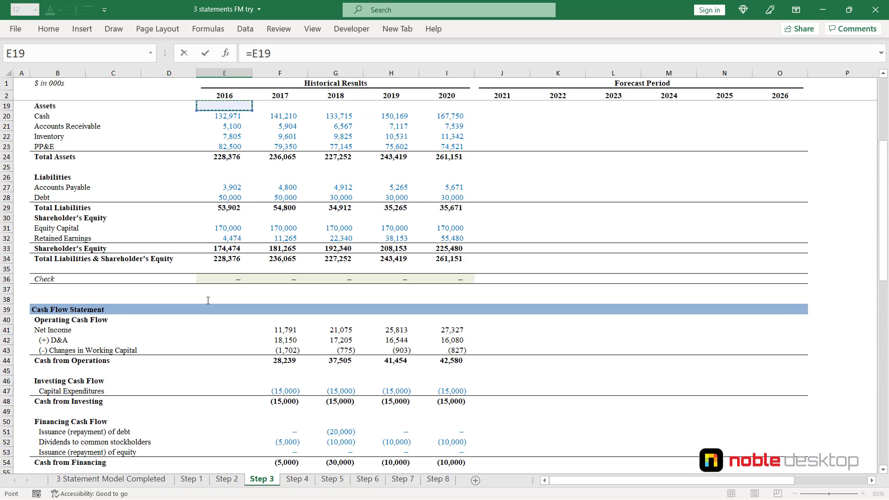
pyautogui.press('Up')
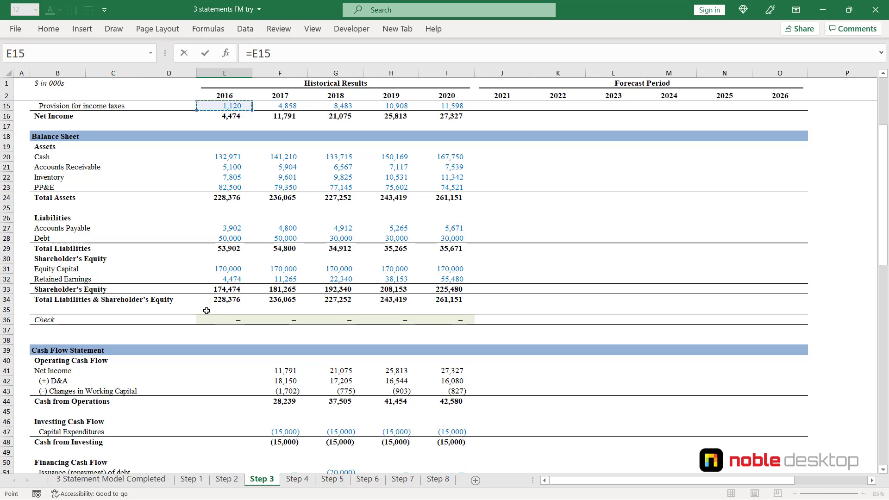
pyautogui.scroll(4, 260, 212)
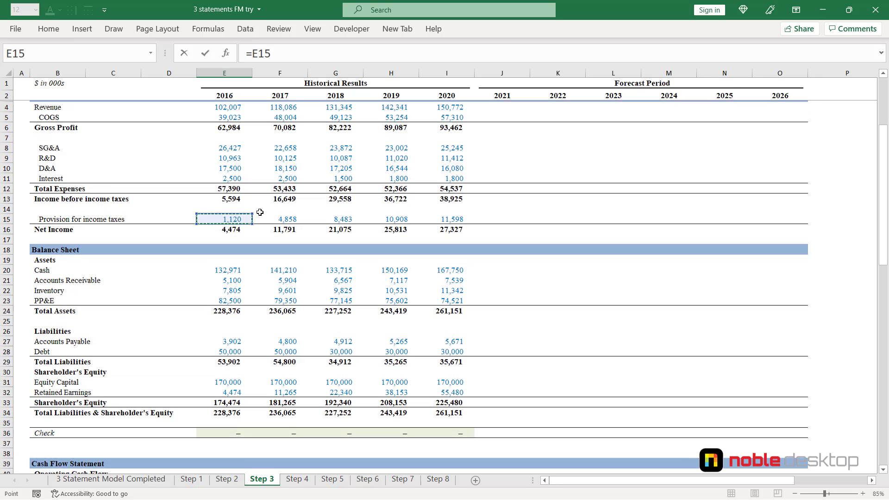
pyautogui.write('/')
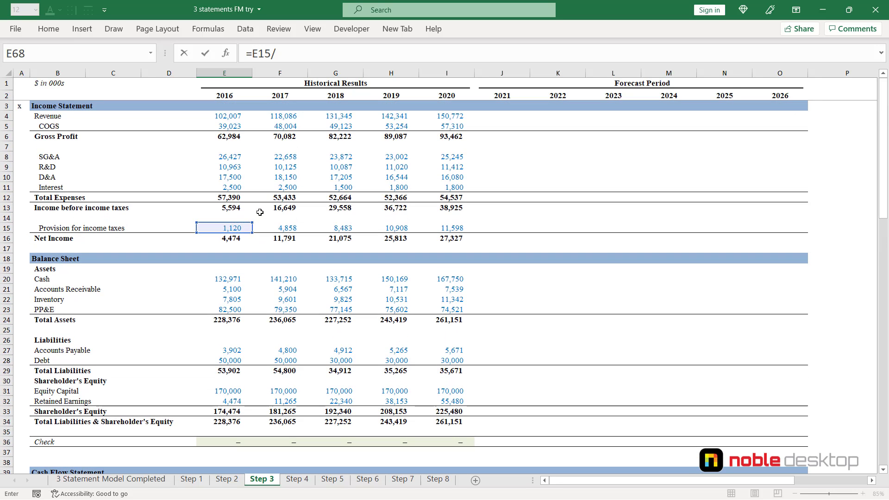
pyautogui.click(229, 211)
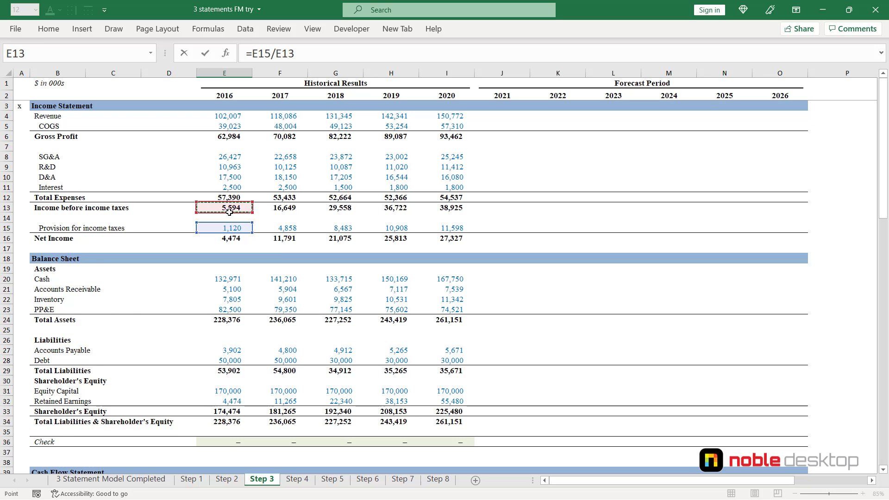
pyautogui.hotkey('ctrl', 'Return')
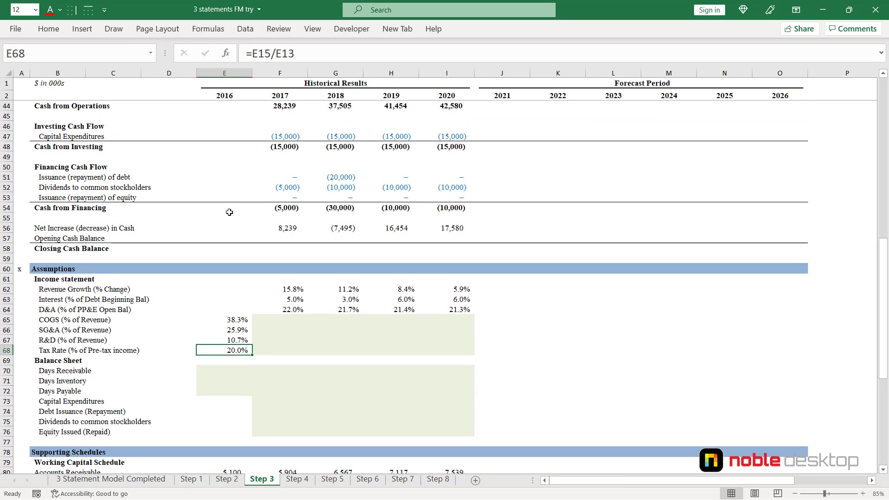
# - Fill the 2016 COGS, SG&A, R&D and tax rate formulas across to 2020 in E65:I68
pyautogui.hotkey('shift', 'Up')
pyautogui.hotkey('shift', 'Up')
pyautogui.hotkey('shift', 'Up')
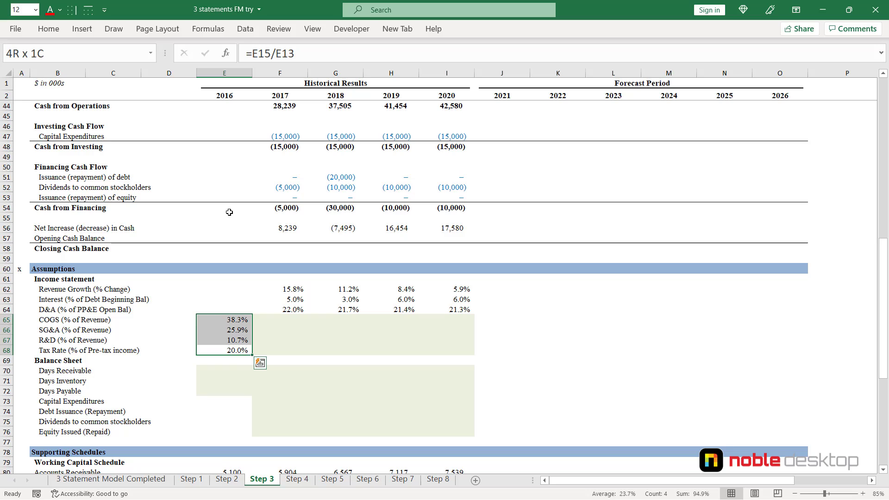
pyautogui.hotkey('shift', 'Right')
pyautogui.hotkey('shift', 'Right')
pyautogui.hotkey('shift', 'Right')
pyautogui.hotkey('shift', 'Right')
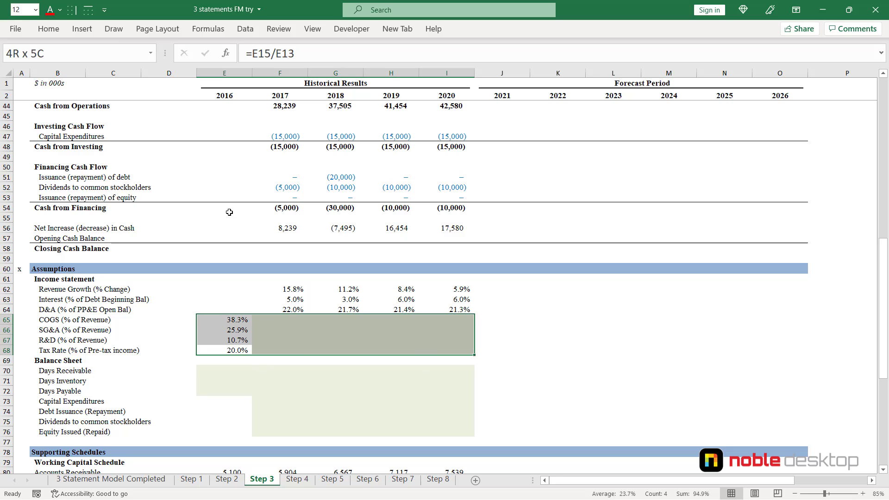
pyautogui.hotkey('ctrl', 'r')
# - Calculate 2016 days receivable in E70 from accounts receivable and revenue with the formula =E21/E4*365
pyautogui.press('Down')
pyautogui.press('Down')
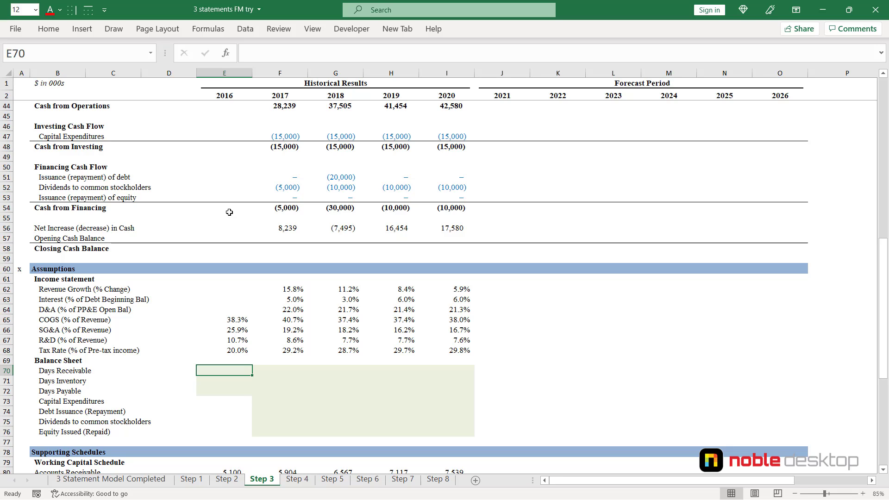
pyautogui.write('=')
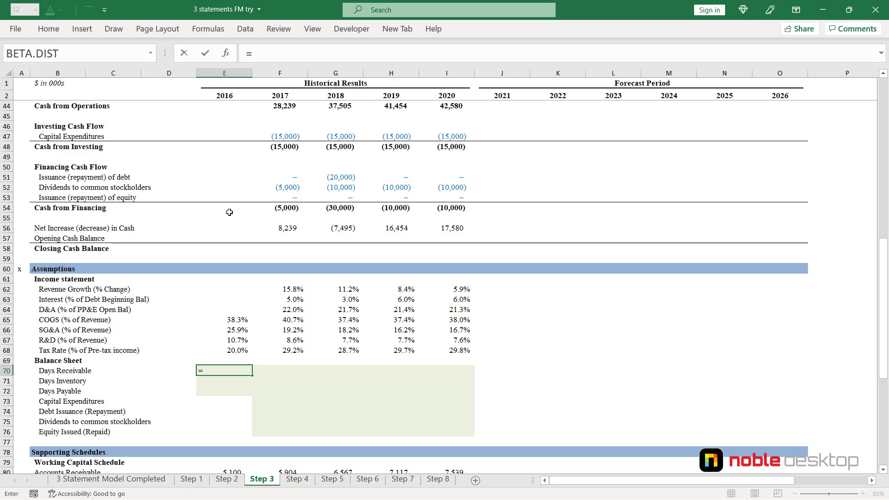
pyautogui.press('Up')
pyautogui.press('Up')
pyautogui.press('Up')
pyautogui.press('Up')
pyautogui.press('Up')
pyautogui.press('Up')
pyautogui.press('Up')
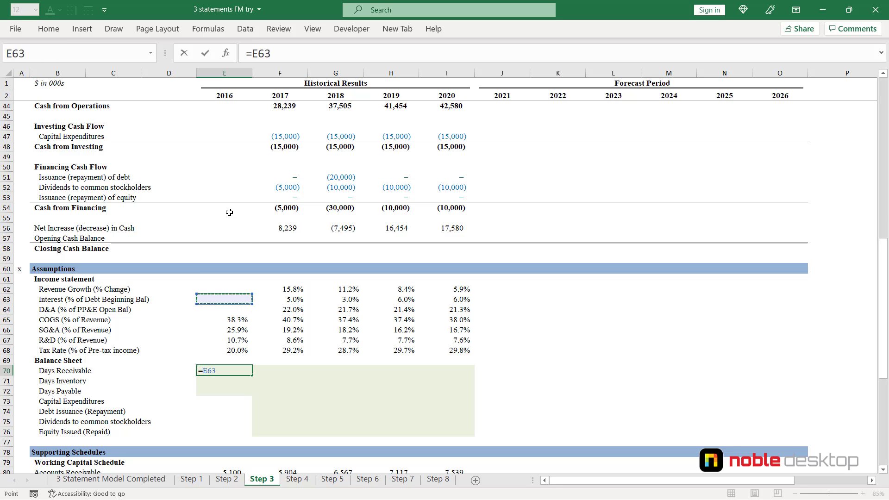
pyautogui.press('Up')
pyautogui.press('Up')
pyautogui.press('Up')
pyautogui.press('Up')
pyautogui.press('Up')
pyautogui.press('Up')
pyautogui.press('Up')
pyautogui.press('Up')
pyautogui.press('Up')
pyautogui.press('Up')
pyautogui.press('Up')
pyautogui.press('Up')
pyautogui.press('Up')
pyautogui.press('Up')
pyautogui.press('Up')
pyautogui.press('Up')
pyautogui.press('Up')
pyautogui.press('Up')
pyautogui.press('Up')
pyautogui.press('Up')
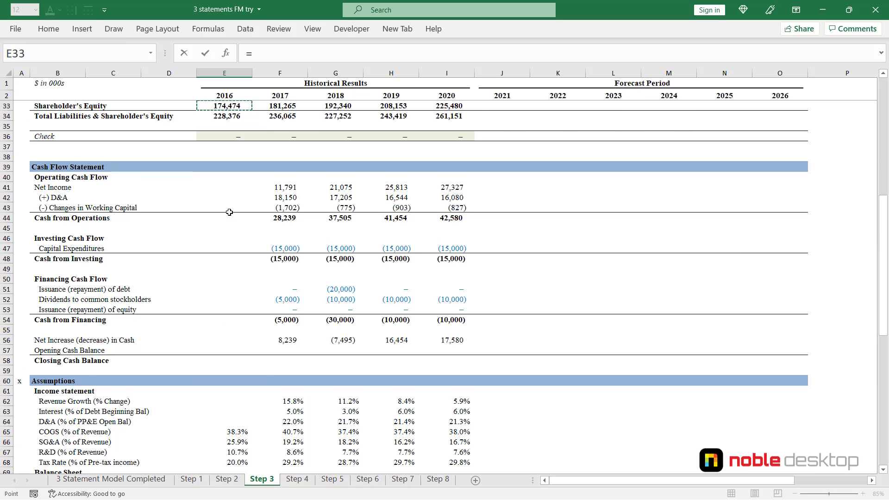
pyautogui.press('Up')
pyautogui.press('Up')
pyautogui.press('Up')
pyautogui.press('Up')
pyautogui.press('Up')
pyautogui.press('Up')
pyautogui.press('Up')
pyautogui.press('Up')
pyautogui.press('Up')
pyautogui.press('Up')
pyautogui.press('Up')
pyautogui.press('Up')
pyautogui.press('Up')
pyautogui.press('Up')
pyautogui.press('Up')
pyautogui.press('Up')
pyautogui.press('Down')
pyautogui.press('Down')
pyautogui.press('Down')
pyautogui.press('Down')
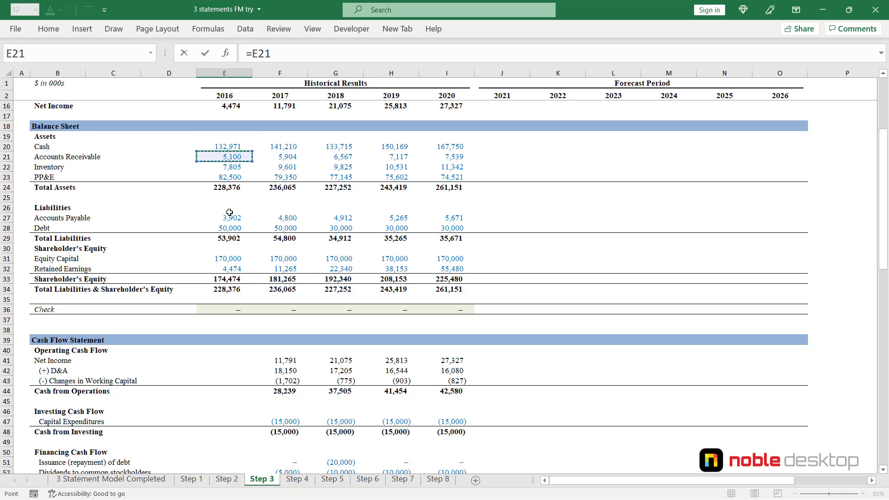
pyautogui.write('/')
pyautogui.scroll(4, 230, 212)
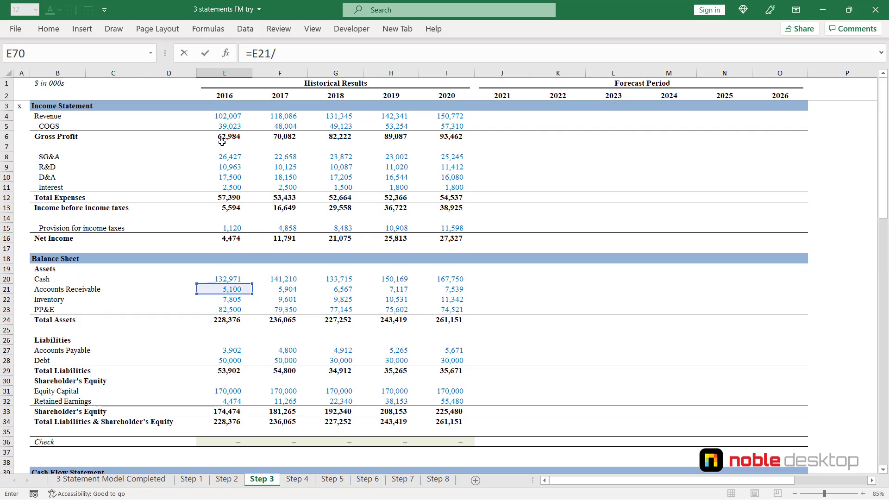
pyautogui.click(226, 117)
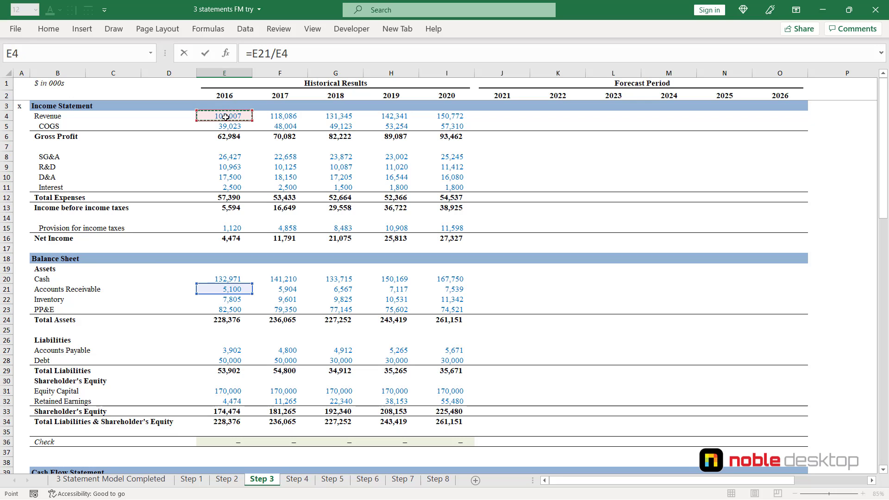
pyautogui.write('*365')
pyautogui.hotkey('ctrl', 'Return')
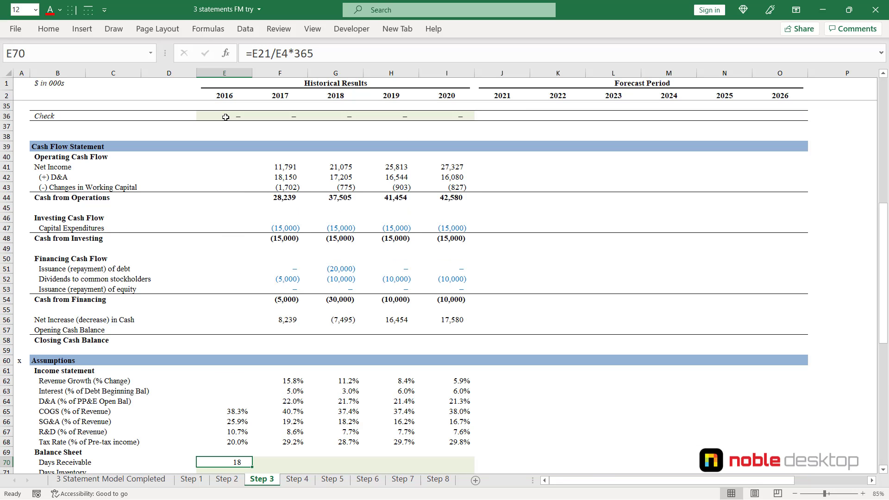
# - Calculate 2016 days inventory in E71 from inventory and COGS with the formula =E22/E5*365
pyautogui.scroll(-4, 225, 117)
pyautogui.press('Down')
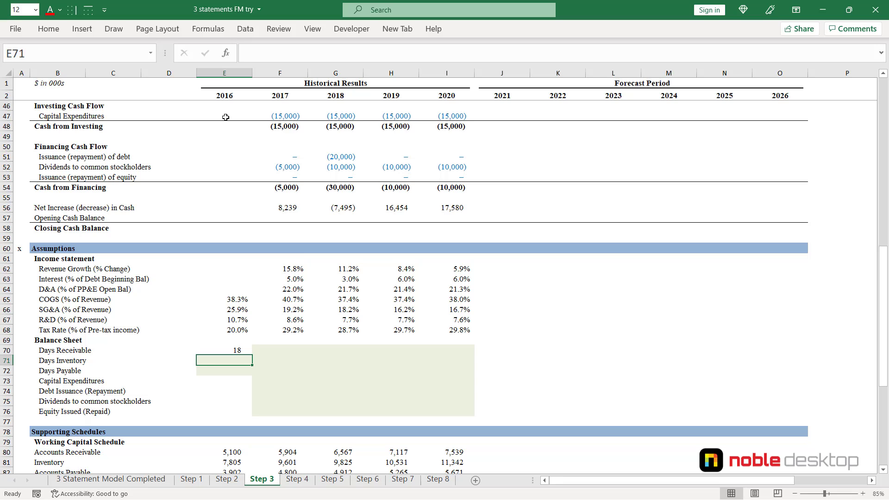
pyautogui.write('=')
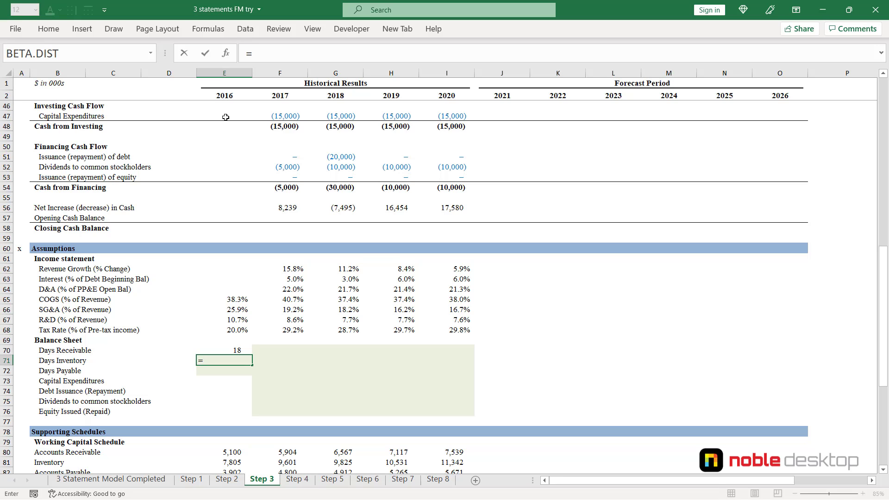
pyautogui.press('Up')
pyautogui.press('Up')
pyautogui.press('Up')
pyautogui.press('Up')
pyautogui.press('Up')
pyautogui.press('Up')
pyautogui.press('Up')
pyautogui.press('Up')
pyautogui.press('Up')
pyautogui.press('Up')
pyautogui.press('Up')
pyautogui.press('Up')
pyautogui.press('Up')
pyautogui.press('Up')
pyautogui.press('Up')
pyautogui.press('Up')
pyautogui.press('Up')
pyautogui.press('Up')
pyautogui.press('Up')
pyautogui.press('Up')
pyautogui.press('Up')
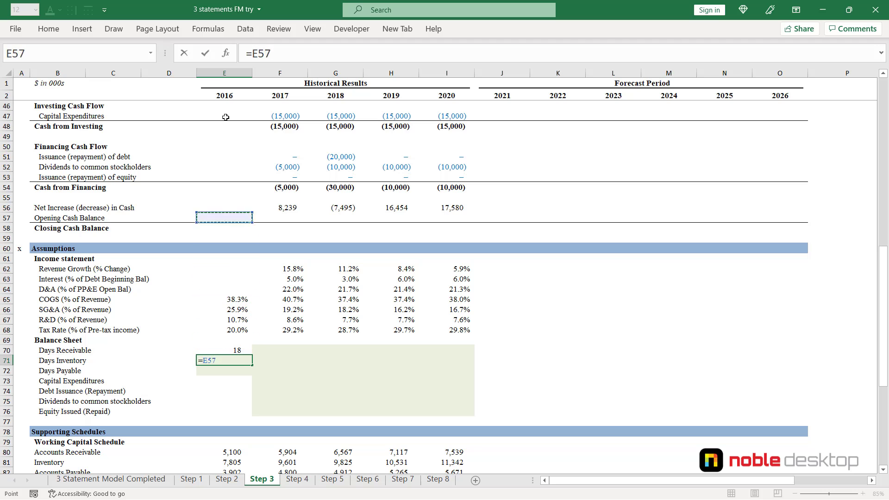
pyautogui.press('Up')
pyautogui.press('Up')
pyautogui.press('Up')
pyautogui.press('Up')
pyautogui.press('Up')
pyautogui.press('Up')
pyautogui.press('Up')
pyautogui.press('Up')
pyautogui.press('Up')
pyautogui.press('Up')
pyautogui.press('Up')
pyautogui.press('Up')
pyautogui.press('Up')
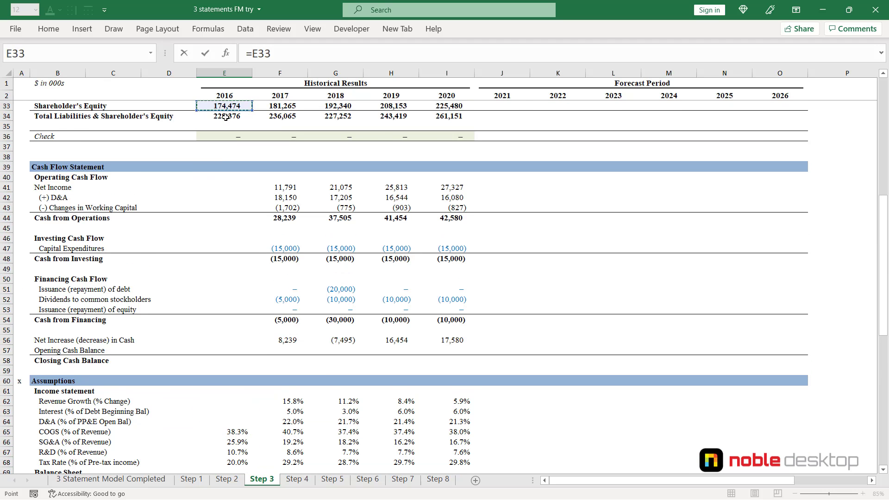
pyautogui.press('Up')
pyautogui.press('Up')
pyautogui.press('Up')
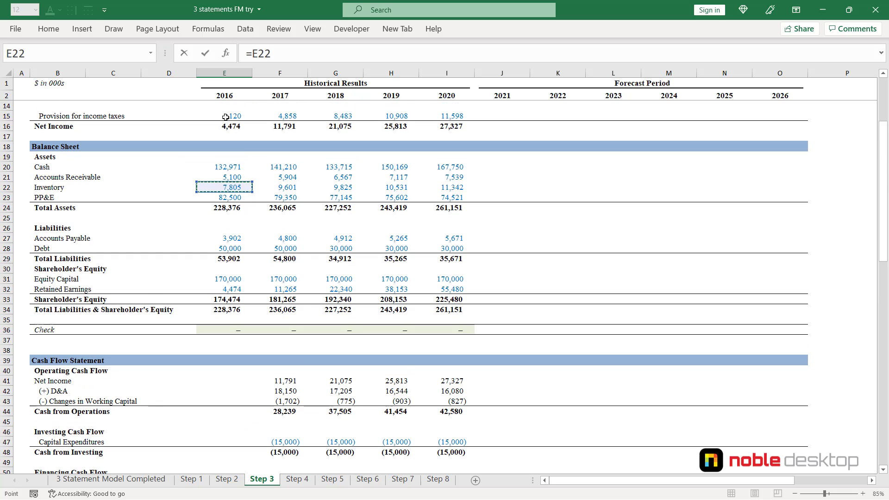
pyautogui.write('/')
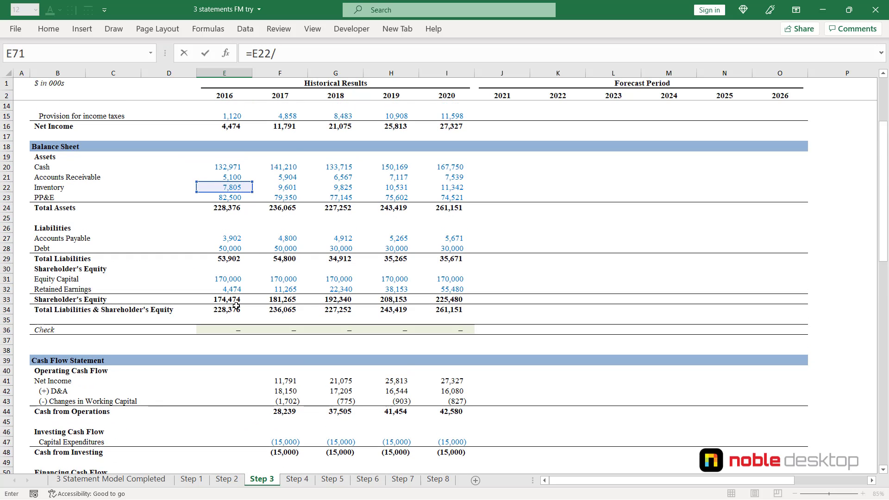
pyautogui.scroll(4, 301, 162)
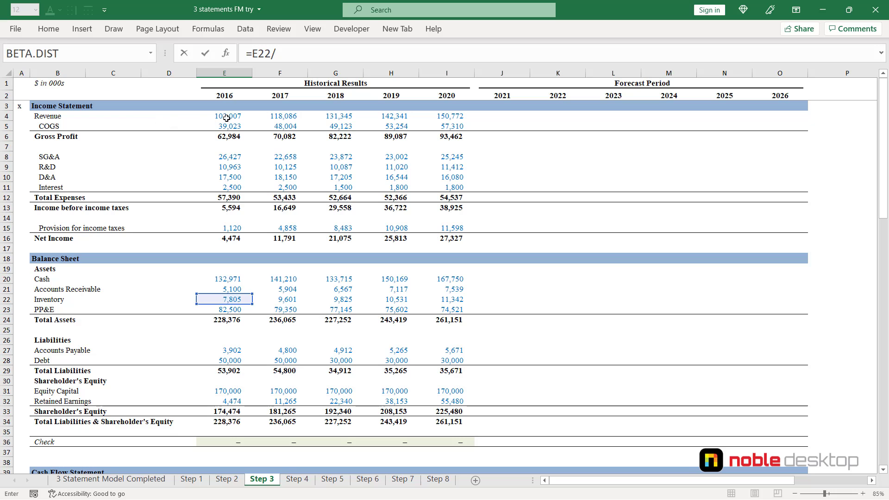
pyautogui.click(228, 127)
pyautogui.write('*')
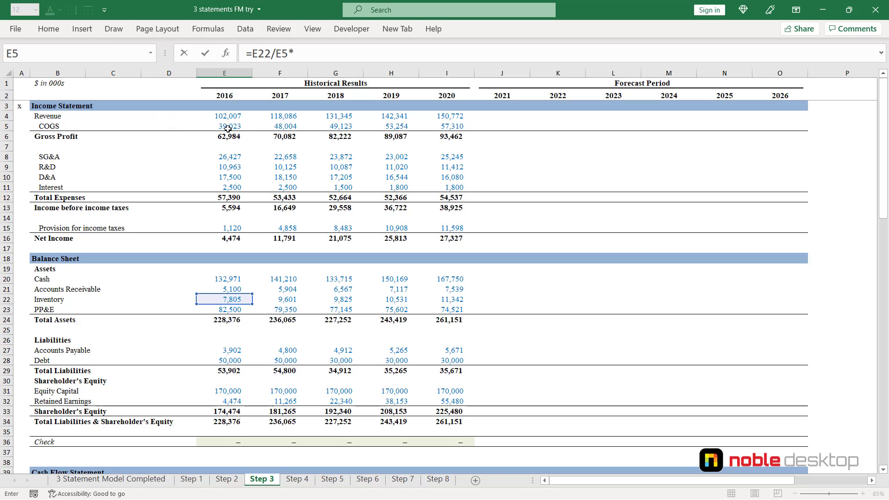
pyautogui.write('365')
pyautogui.press('Return')
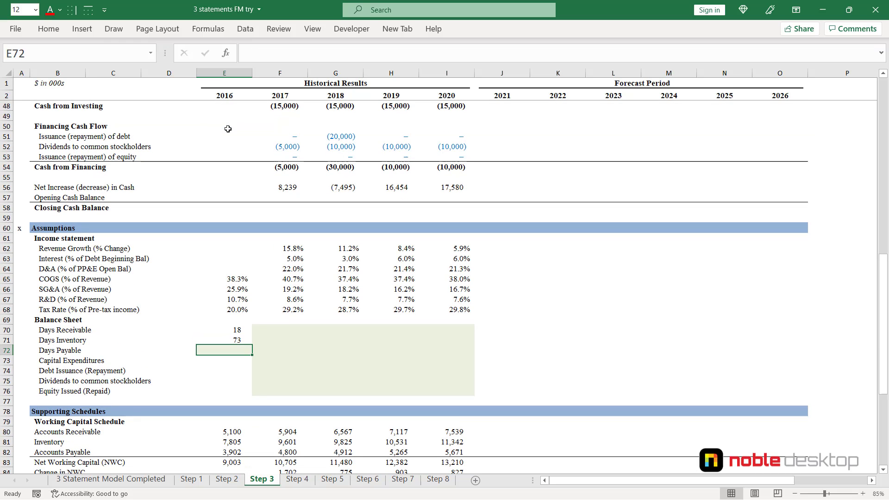
# - Calculate 2016 days payable in E72 from accounts payable and COGS with the formula =E27/E5*365
pyautogui.write('=')
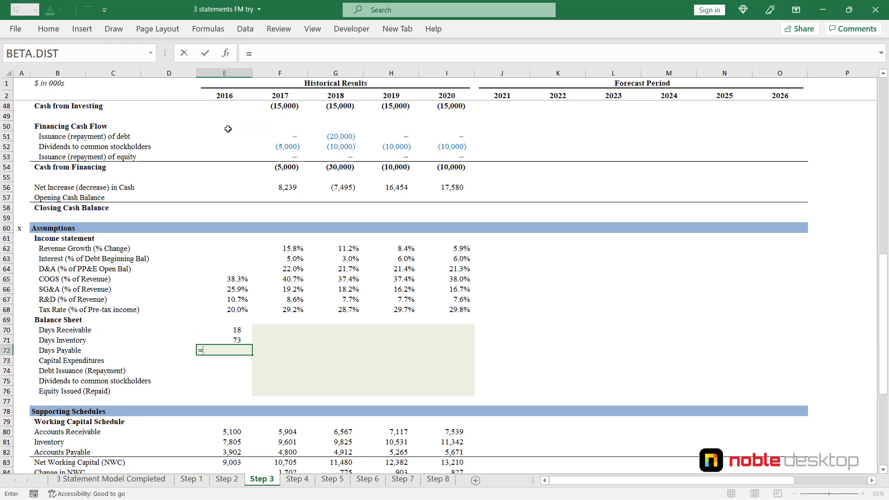
pyautogui.press('Up')
pyautogui.press('Up')
pyautogui.press('Up')
pyautogui.press('Up')
pyautogui.press('Up')
pyautogui.press('Up')
pyautogui.press('Up')
pyautogui.press('Up')
pyautogui.press('Up')
pyautogui.press('Up')
pyautogui.press('Up')
pyautogui.press('Up')
pyautogui.press('Up')
pyautogui.press('Up')
pyautogui.press('Up')
pyautogui.press('Up')
pyautogui.press('Up')
pyautogui.press('Up')
pyautogui.press('Up')
pyautogui.press('Up')
pyautogui.press('Up')
pyautogui.press('Up')
pyautogui.press('Up')
pyautogui.press('Up')
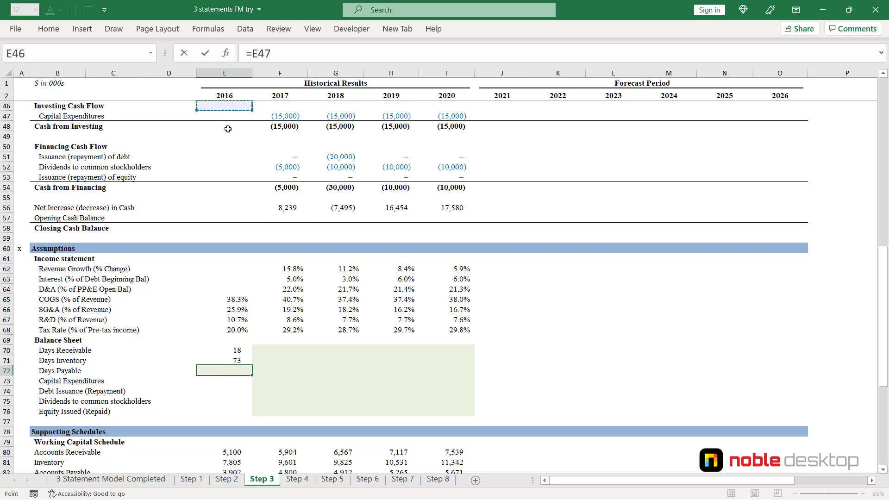
pyautogui.press('Up')
pyautogui.press('Up')
pyautogui.press('Up')
pyautogui.press('Up')
pyautogui.press('Up')
pyautogui.press('Up')
pyautogui.press('Up')
pyautogui.press('Up')
pyautogui.press('Up')
pyautogui.press('Up')
pyautogui.press('Up')
pyautogui.press('Up')
pyautogui.press('Up')
pyautogui.press('Up')
pyautogui.press('Up')
pyautogui.press('Up')
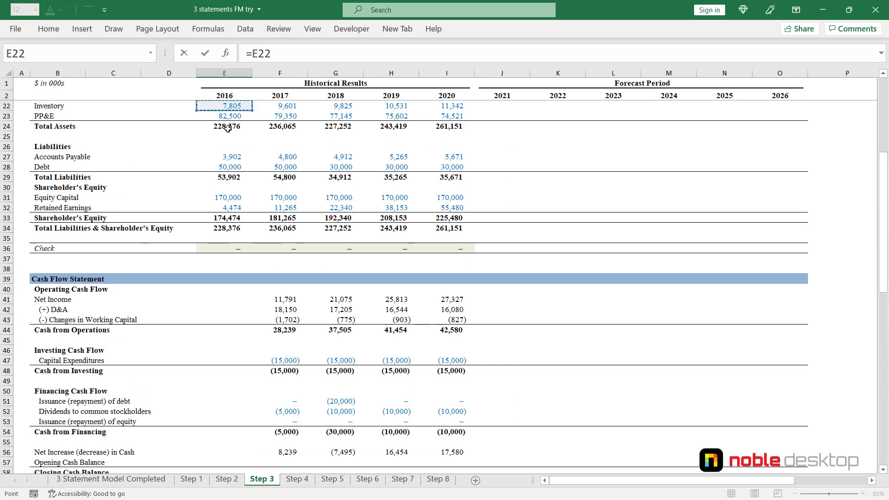
pyautogui.press('Down')
pyautogui.press('Down')
pyautogui.press('Down')
pyautogui.press('Down')
pyautogui.press('Down')
pyautogui.press('Down')
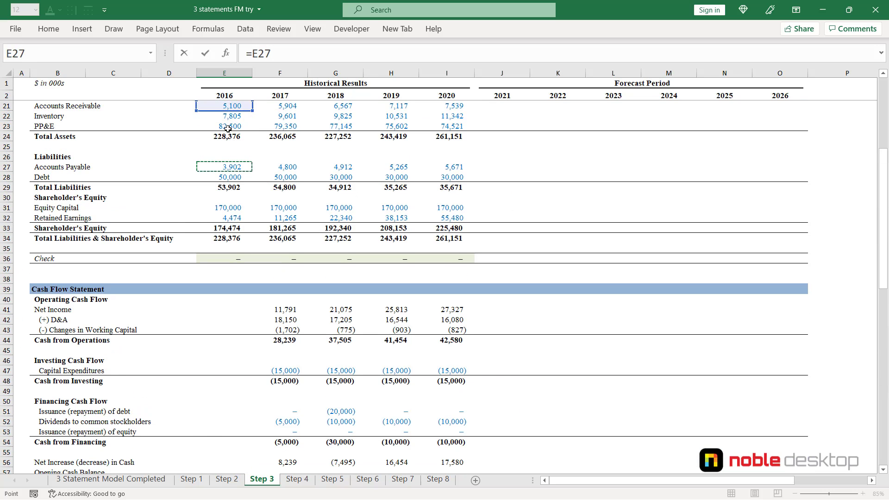
pyautogui.write('/')
pyautogui.scroll(2, 228, 128)
pyautogui.scroll(4, 227, 128)
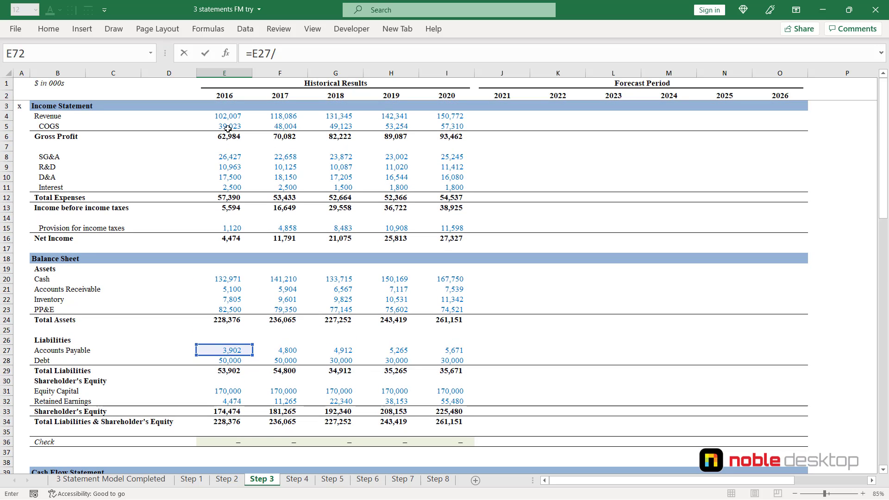
pyautogui.click(231, 127)
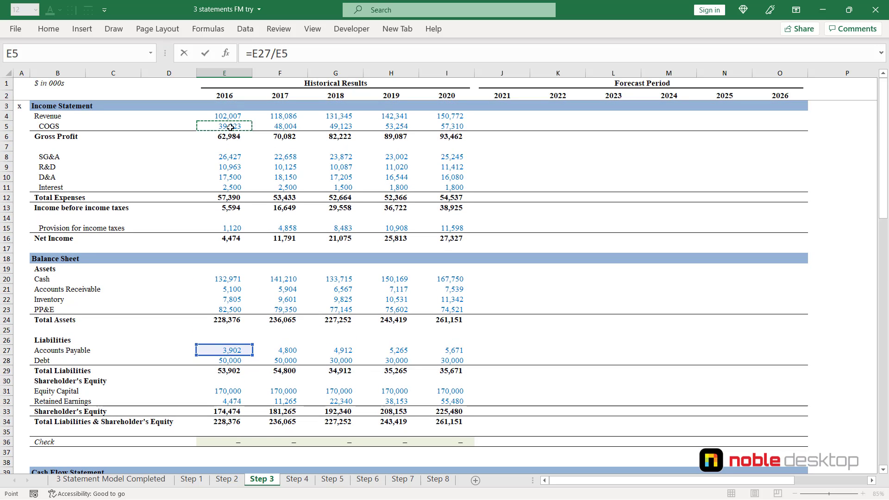
pyautogui.write('*365')
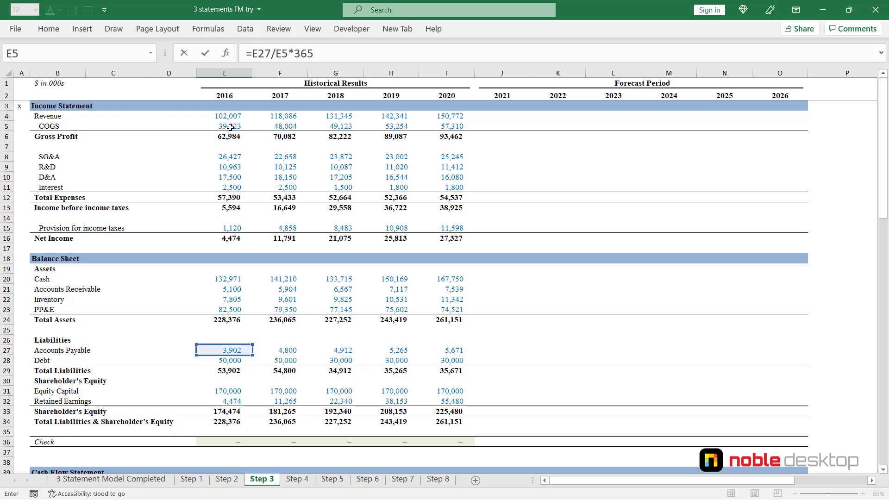
pyautogui.hotkey('ctrl', 'Return')
# - Fill the 2016 days receivable, days inventory and days payable formulas across to 2020 in E70:I72
pyautogui.scroll(-3, 230, 128)
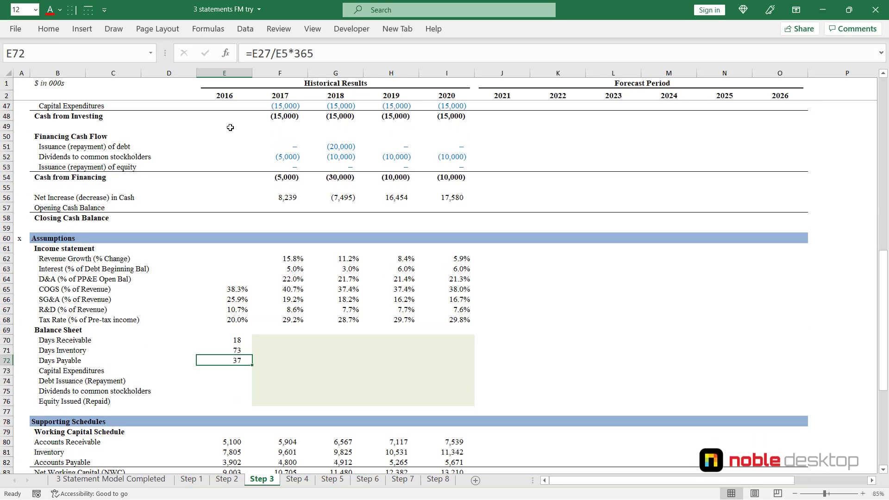
pyautogui.hotkey('shift', 'Up')
pyautogui.hotkey('shift', 'Up')
pyautogui.hotkey('shift', 'Right')
pyautogui.hotkey('shift', 'Right')
pyautogui.hotkey('shift', 'Right')
pyautogui.hotkey('shift', 'Right')
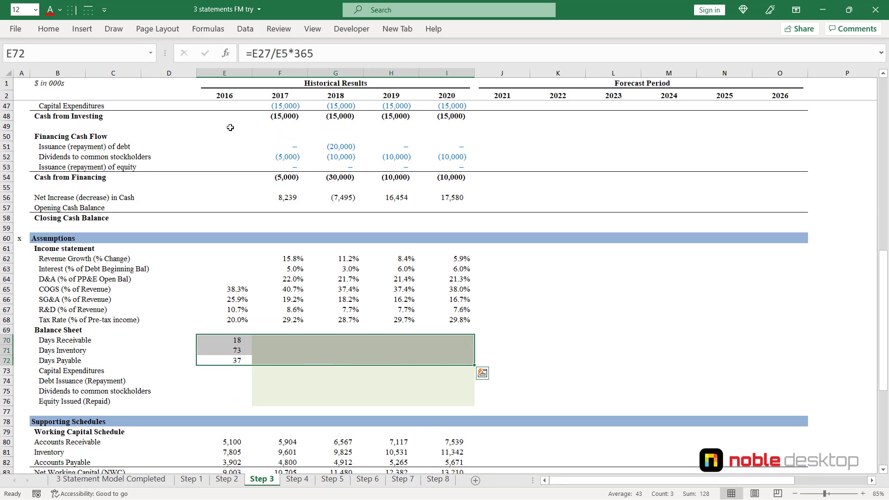
pyautogui.hotkey('ctrl', 'r')
# - Link 2017 capital expenditures in F73 to the cash flow statement with the sign reversed, using =-F47
pyautogui.press('Right')
pyautogui.press('Down')
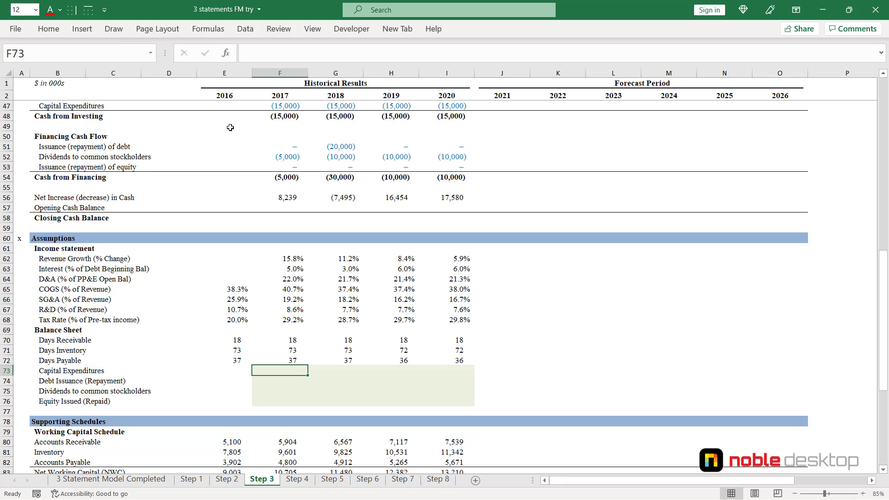
pyautogui.write('=')
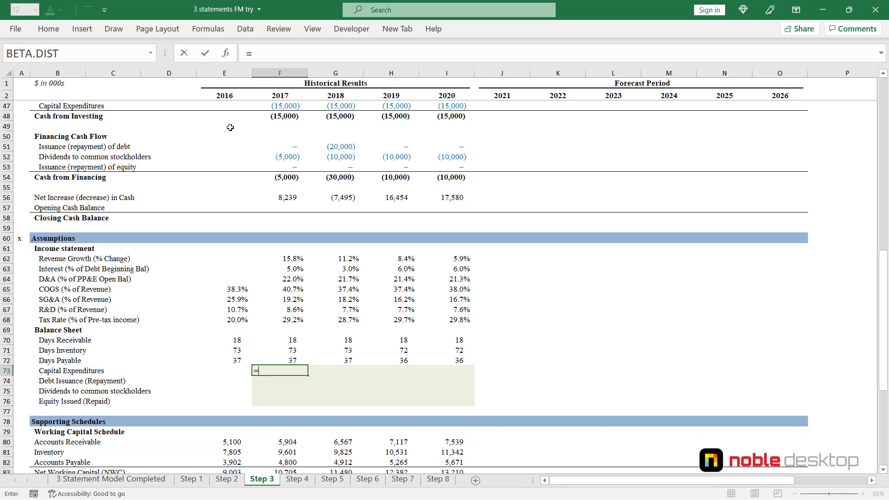
pyautogui.write('-')
pyautogui.press('Up')
pyautogui.press('Up')
pyautogui.press('Up')
pyautogui.press('Up')
pyautogui.press('Up')
pyautogui.press('Up')
pyautogui.press('Up')
pyautogui.press('Up')
pyautogui.press('Up')
pyautogui.press('Up')
pyautogui.press('Up')
pyautogui.press('Up')
pyautogui.press('Up')
pyautogui.press('Up')
pyautogui.press('Up')
pyautogui.press('Up')
pyautogui.press('Up')
pyautogui.press('Up')
pyautogui.press('Up')
pyautogui.press('Up')
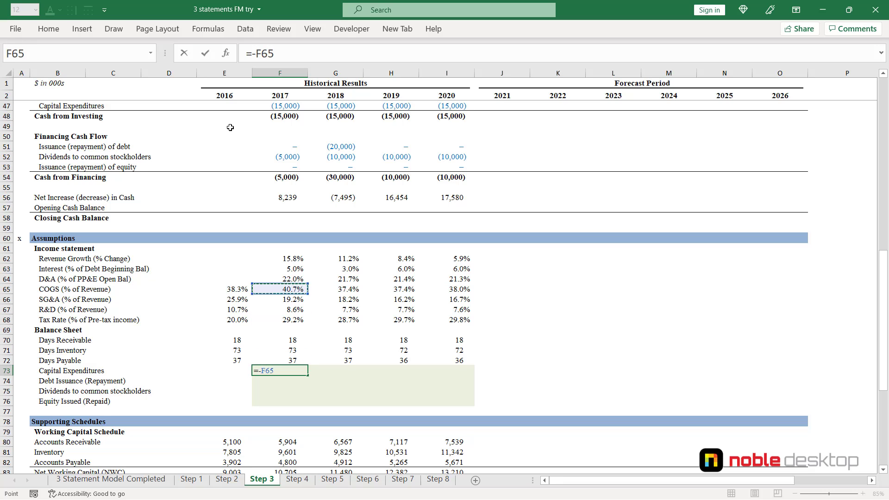
pyautogui.press('Up')
pyautogui.press('Down')
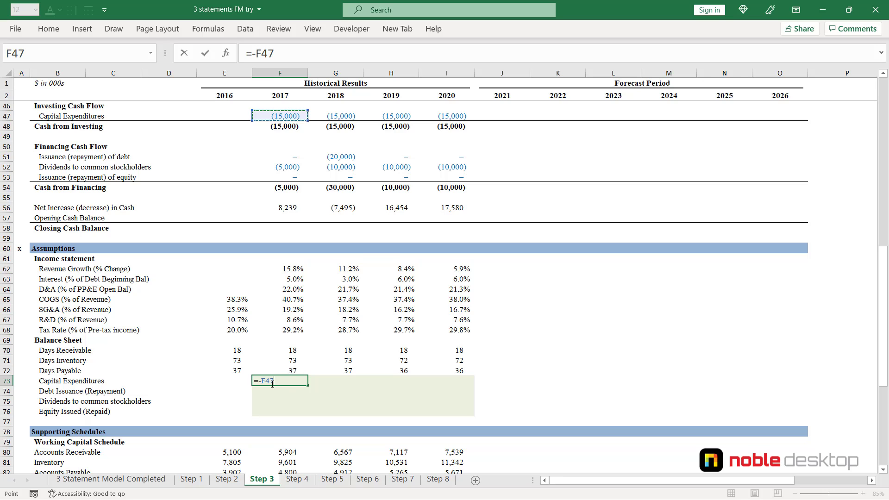
pyautogui.hotkey('ctrl', 'Return')
# - Link 2017 debt issuance (repayment) in F74 to the financing cash flow section with the formula =F51
pyautogui.press('Down')
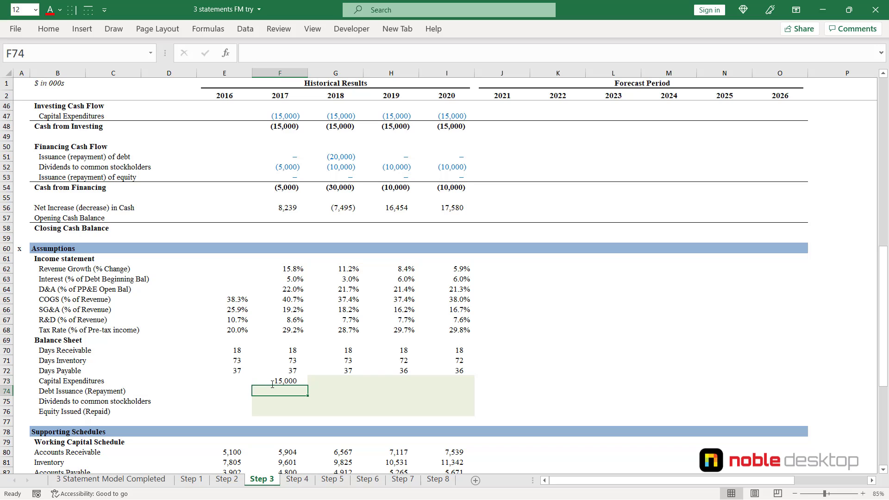
pyautogui.write('=')
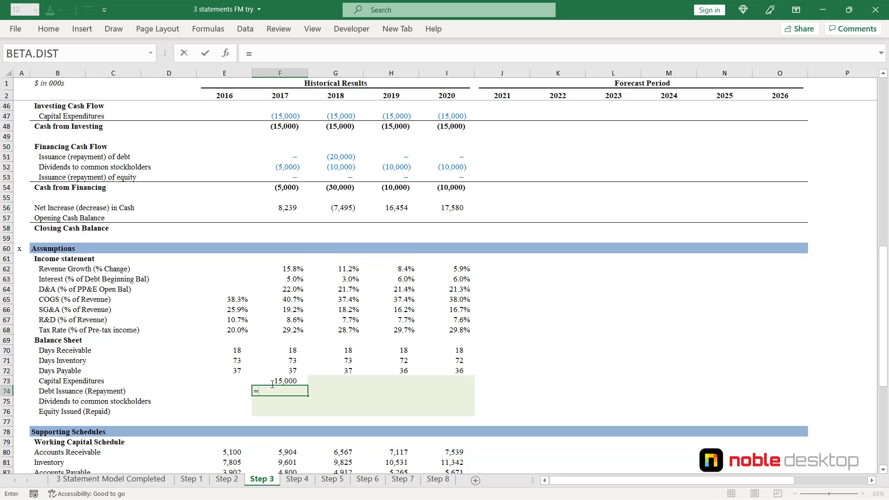
pyautogui.press('Up')
pyautogui.press('Up')
pyautogui.press('Up')
pyautogui.press('Up')
pyautogui.press('Up')
pyautogui.press('Up')
pyautogui.press('Up')
pyautogui.press('Up')
pyautogui.press('Up')
pyautogui.press('Up')
pyautogui.press('Up')
pyautogui.press('Up')
pyautogui.press('Up')
pyautogui.press('Up')
pyautogui.press('Up')
pyautogui.press('Up')
pyautogui.press('Up')
pyautogui.press('Up')
pyautogui.press('Up')
pyautogui.press('Up')
pyautogui.press('Up')
pyautogui.press('Up')
pyautogui.press('Up')
pyautogui.press('Up')
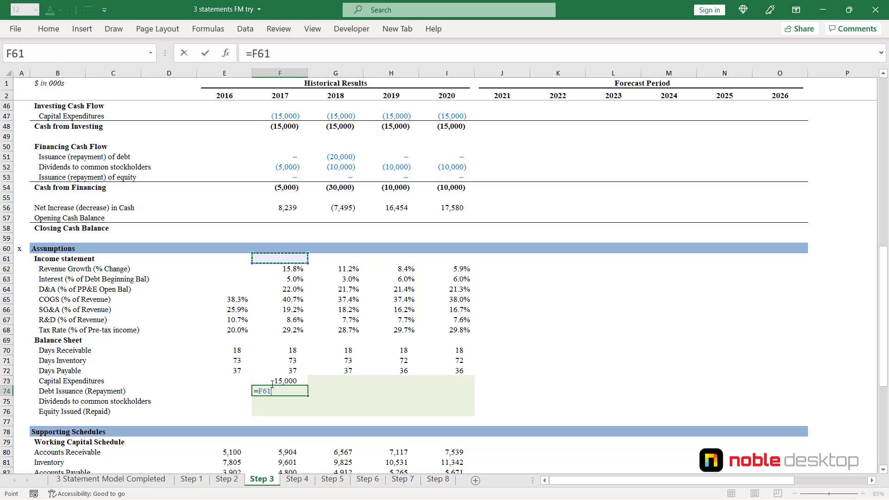
pyautogui.press('Down')
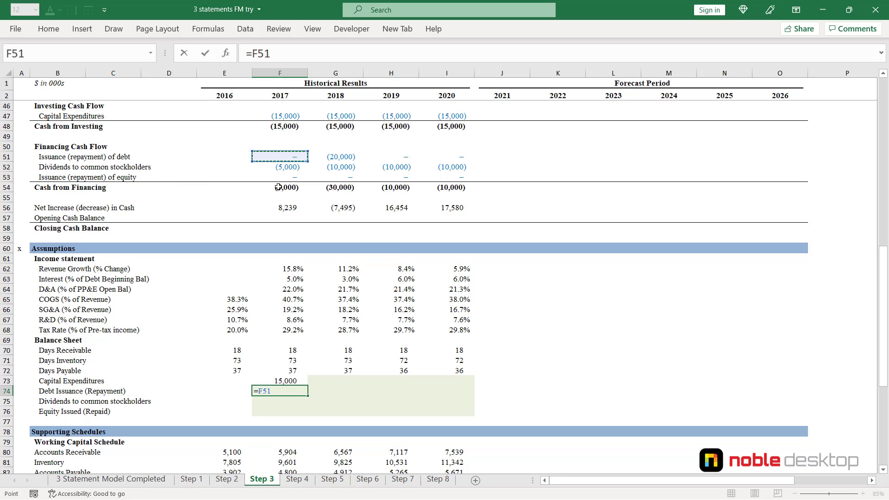
pyautogui.hotkey('ctrl', 'Return')
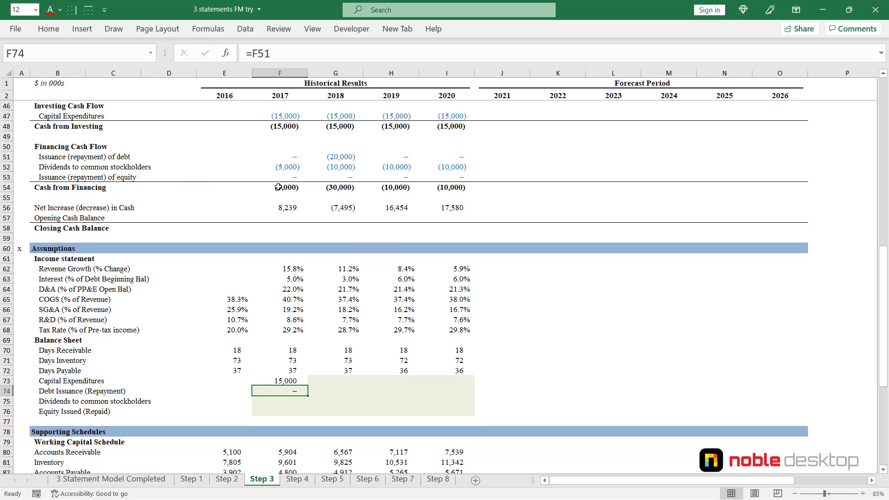
# - Fill the debt issuance link down to F76 for 2017 dividends and equity issued, and check the last reference
pyautogui.hotkey('shift', 'Down')
pyautogui.hotkey('shift', 'Down')
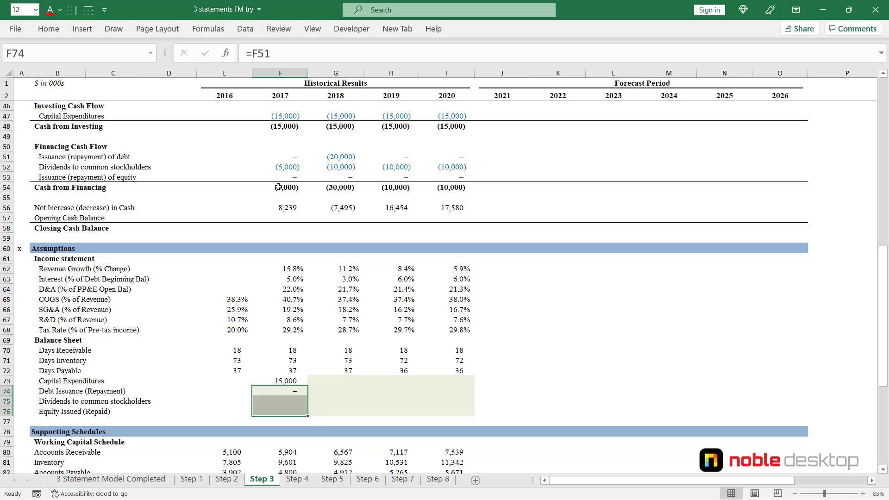
pyautogui.hotkey('ctrl', 'd')
pyautogui.press('Down')
pyautogui.press('Down')
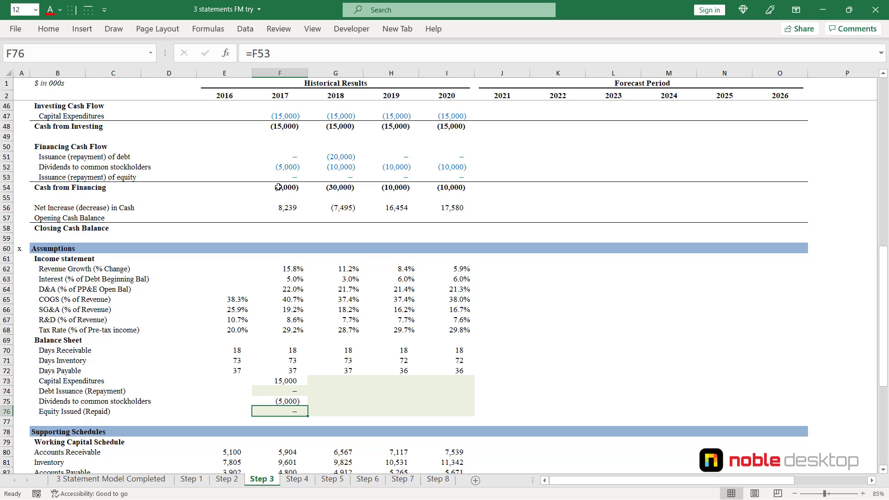
# - Fill the 2017 capital expenditures, debt, dividends and equity formulas across to 2020 in F73:I76
pyautogui.hotkey('shift', 'Up')
pyautogui.hotkey('shift', 'Up')
pyautogui.hotkey('shift', 'Up')
pyautogui.hotkey('shift', 'Right')
pyautogui.hotkey('shift', 'Right')
pyautogui.hotkey('shift', 'Right')
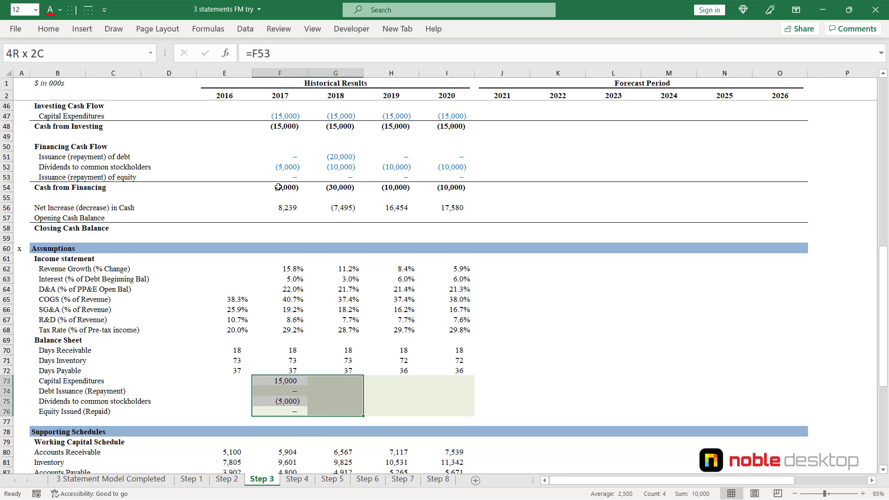
pyautogui.hotkey('ctrl', 'r')
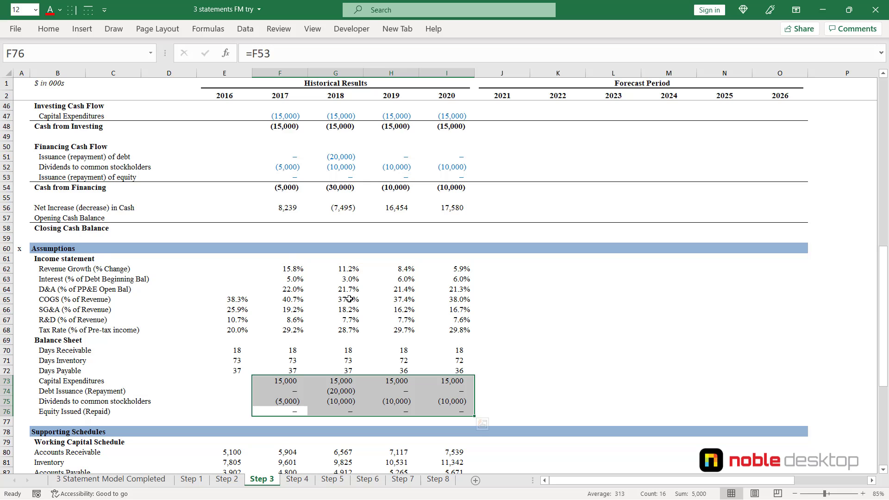
pyautogui.scroll(-1, 306, 294)
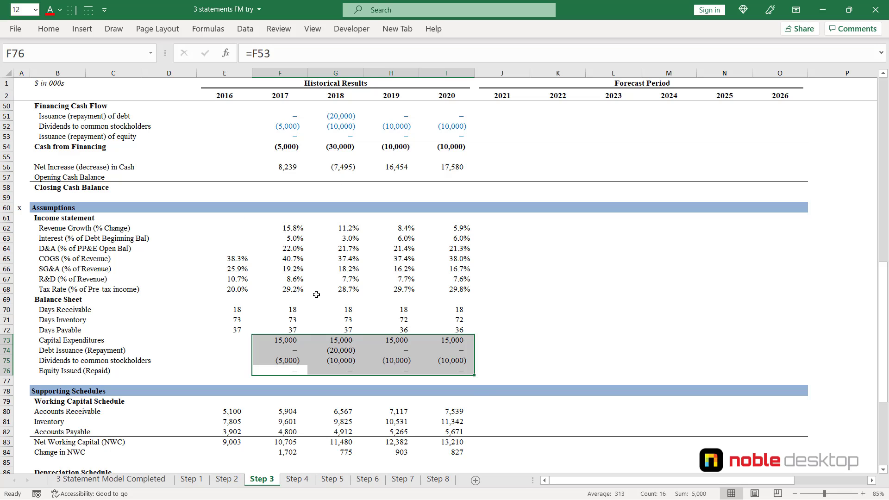
pyautogui.hotkey('ctrl', 'pagedown')
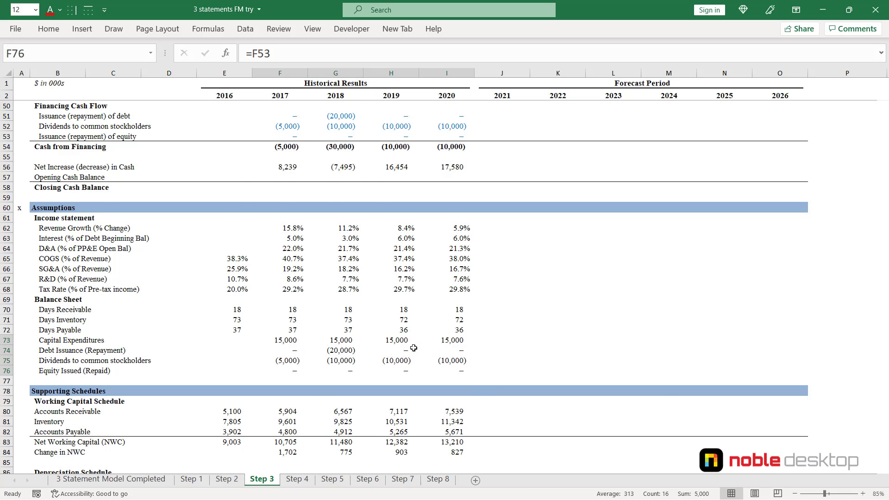